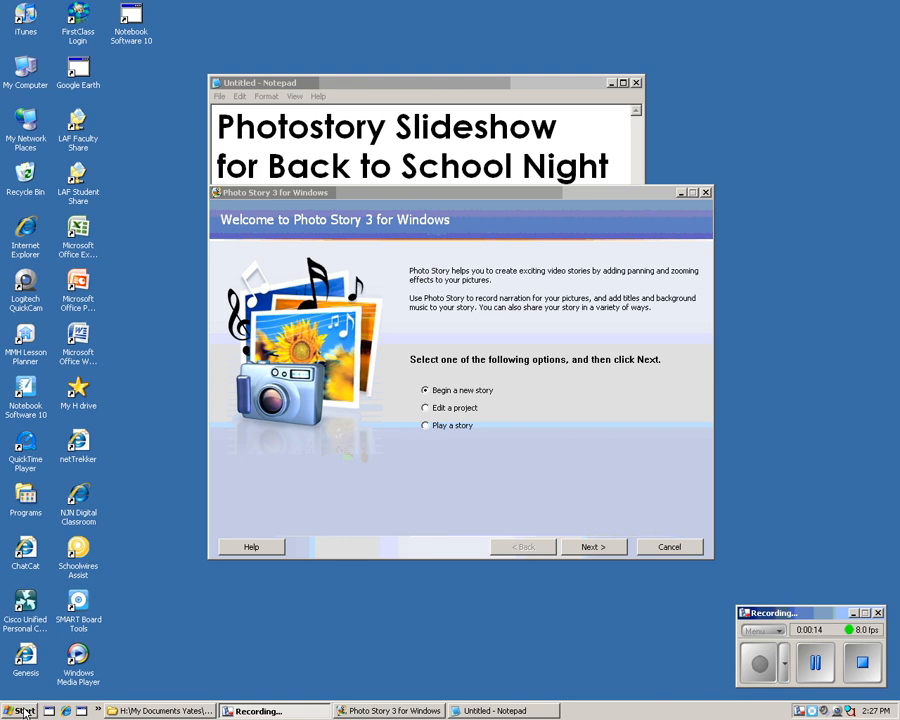
- Close the untitled Notepad note without saving its changes
{"action": "left_click", "coordinate": [636, 83]}
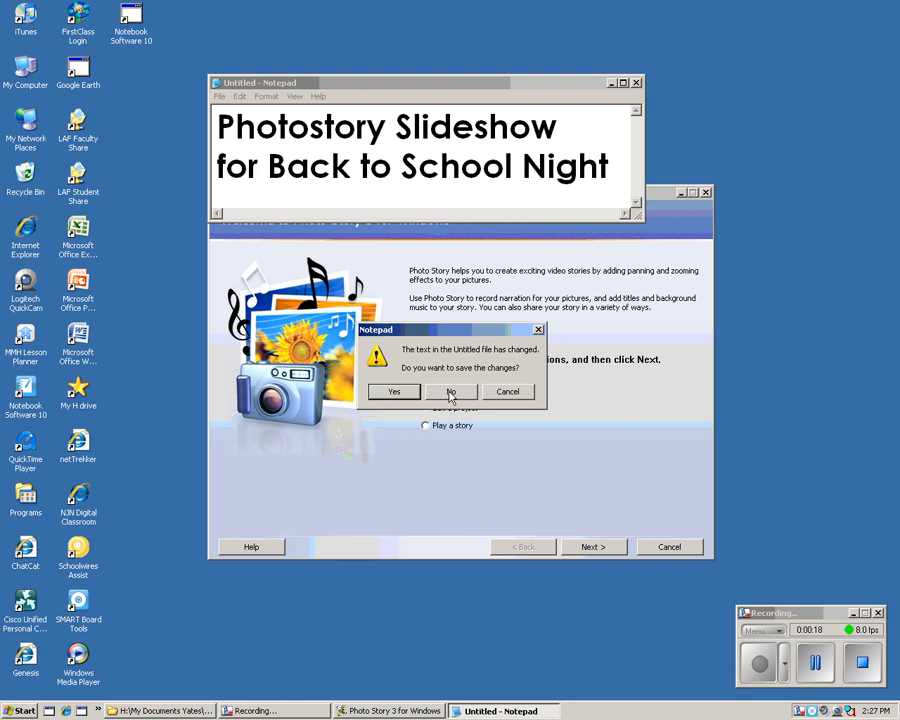
{"action": "left_click", "coordinate": [451, 393]}
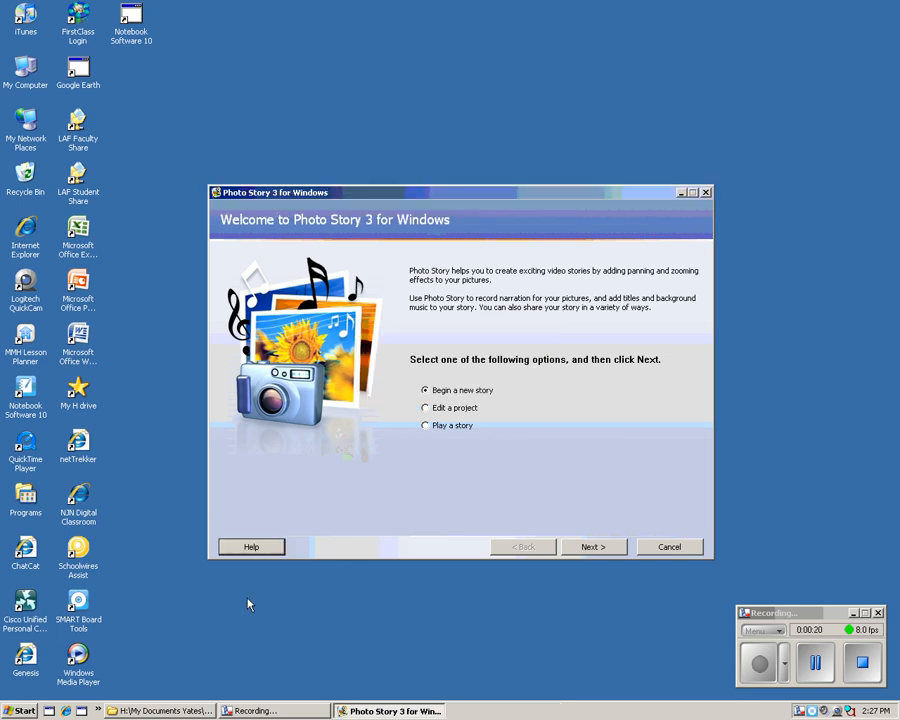
{"action": "left_click", "coordinate": [22, 711]}
{"action": "mouse_move", "coordinate": [90, 578]}
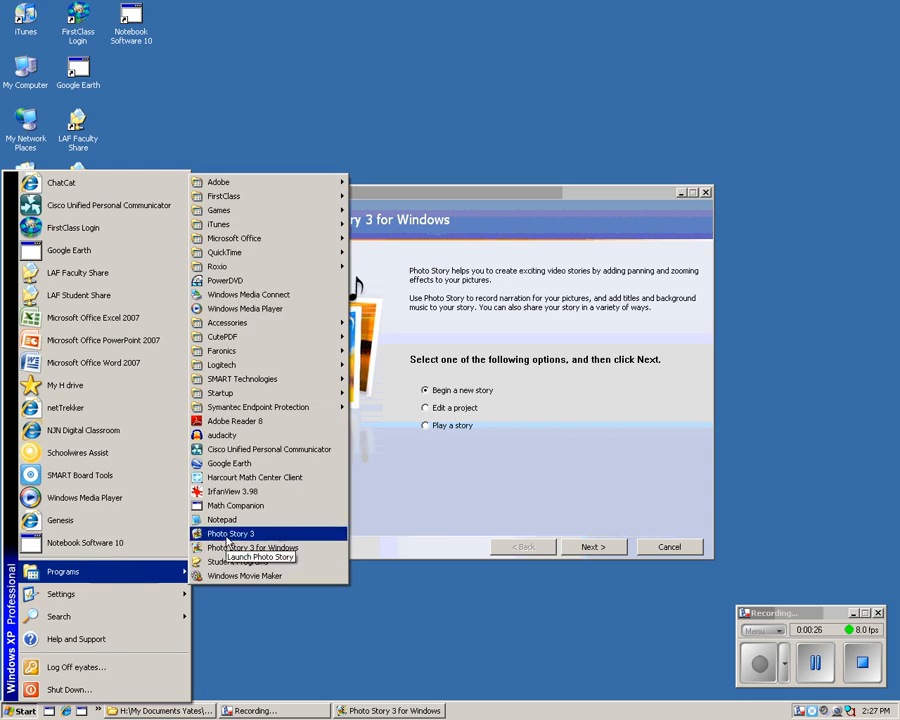
{"action": "left_click", "coordinate": [395, 605]}
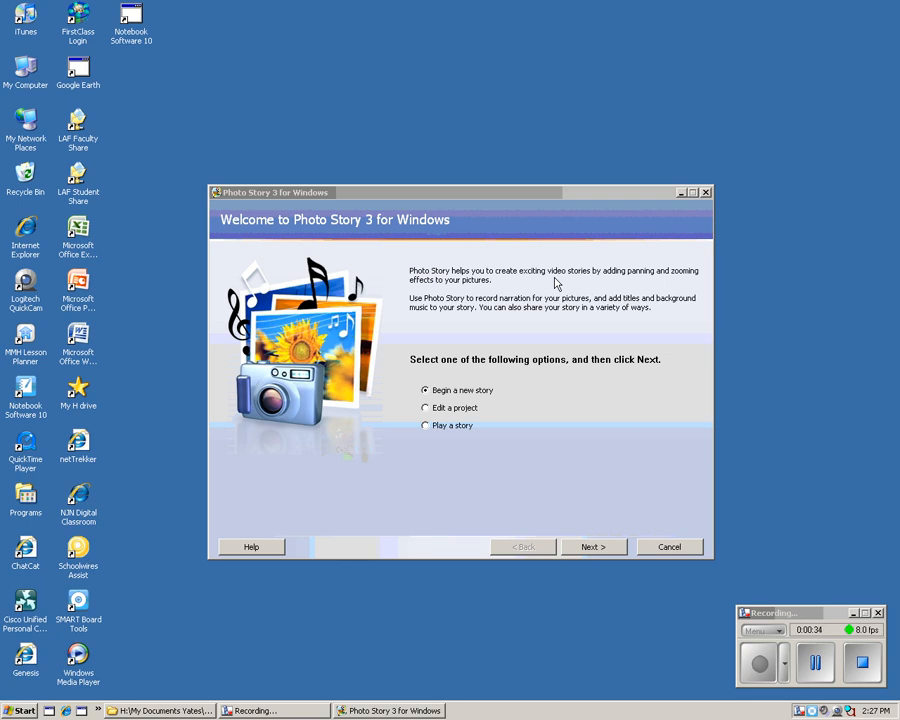
- Begin a new story and import all the pictures from the Slideshow Photos folder
{"action": "left_click", "coordinate": [424, 390]}
{"action": "left_click", "coordinate": [588, 549]}
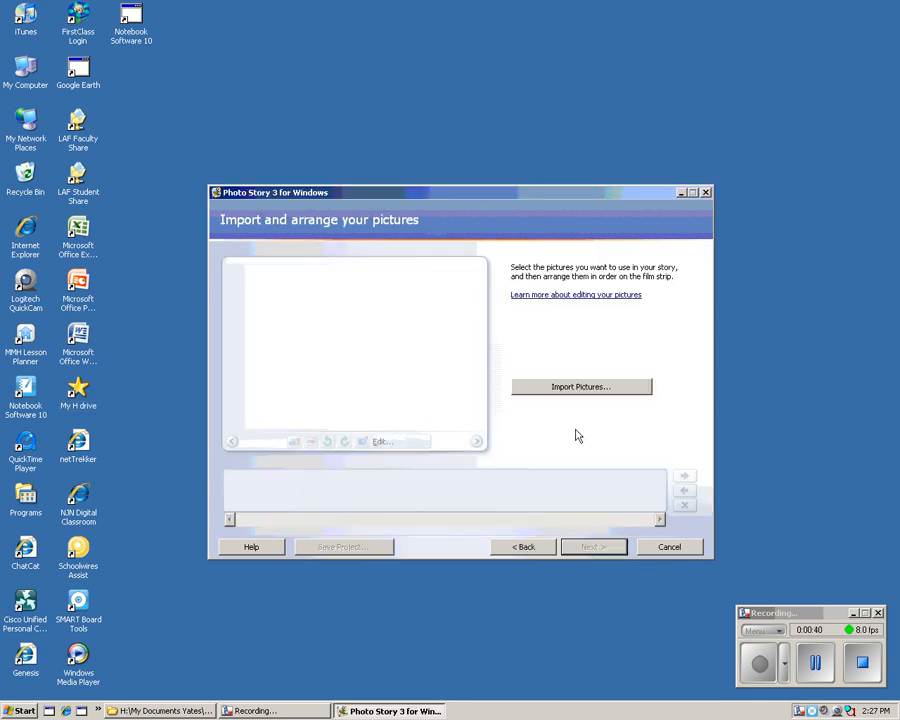
{"action": "left_click", "coordinate": [575, 388]}
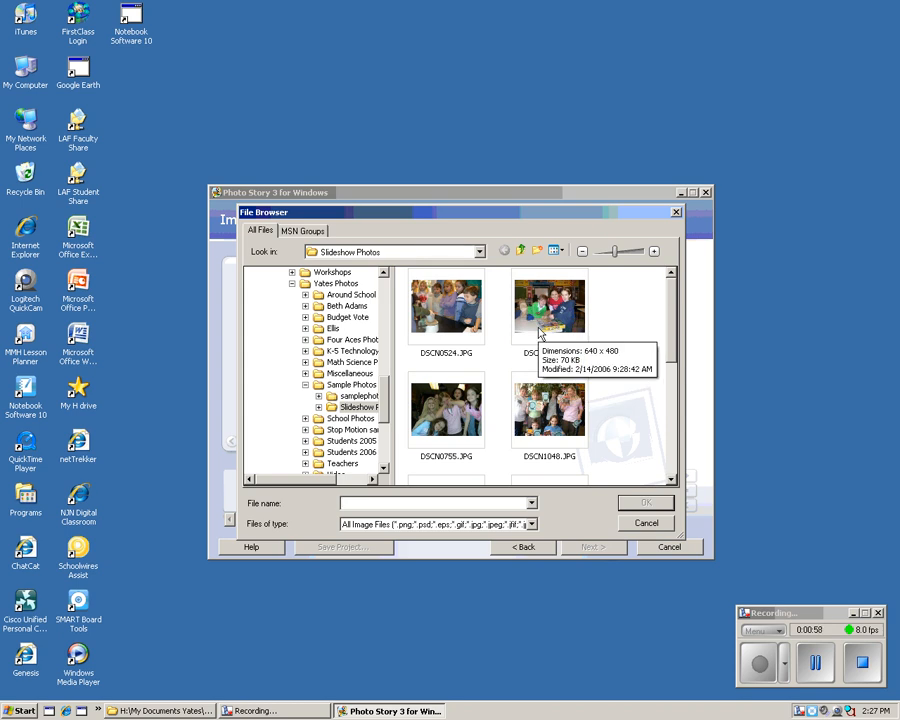
{"action": "key", "text": "ctrl+a"}
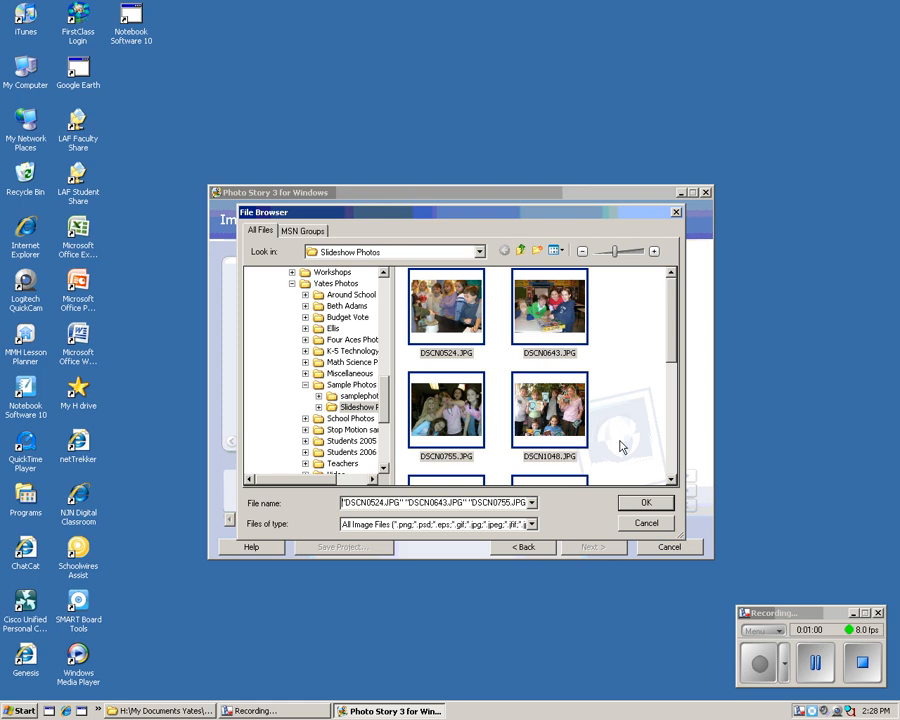
{"action": "left_click", "coordinate": [640, 504]}
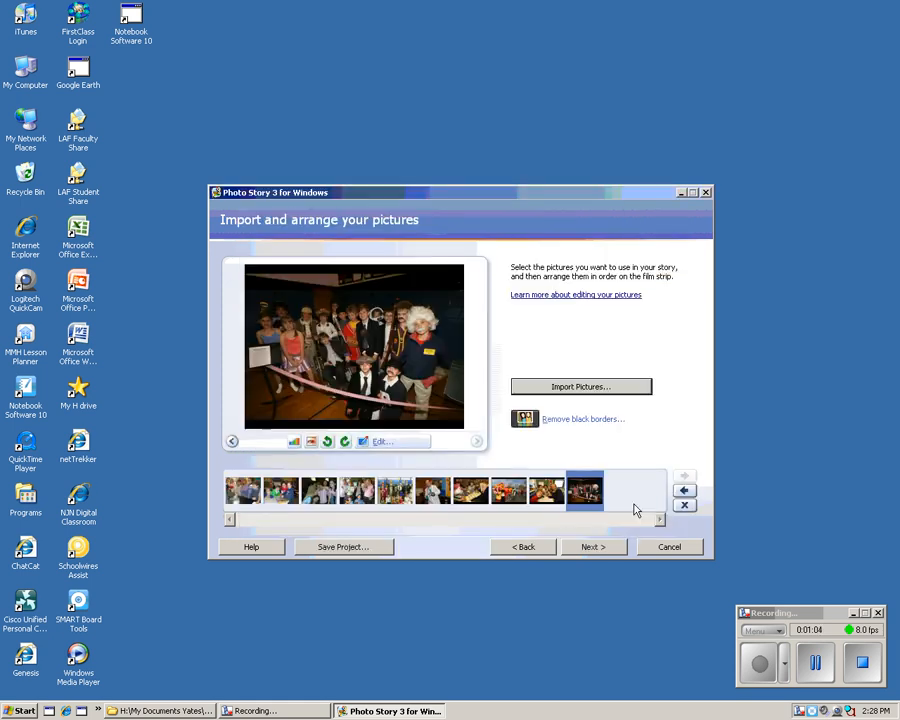
- Move the dragon parade picture to the start of the film strip and the lab coat picture to the end
{"action": "left_click", "coordinate": [508, 500]}
{"action": "left_click_drag", "start_coordinate": [250, 503], "coordinate": [242, 500]}
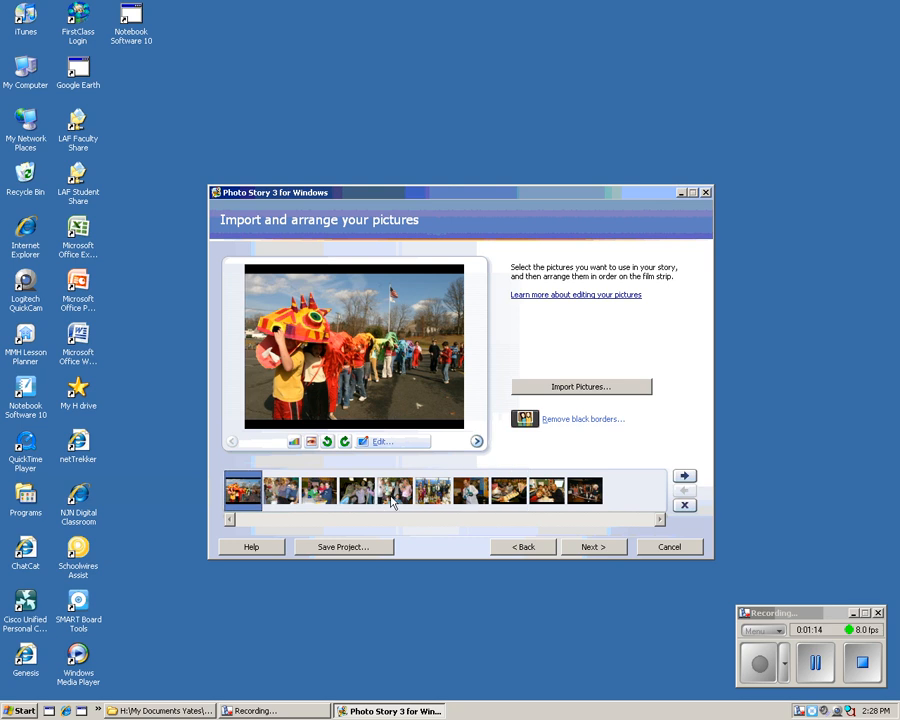
{"action": "left_click", "coordinate": [472, 494]}
{"action": "left_click_drag", "start_coordinate": [510, 495], "coordinate": [583, 497]}
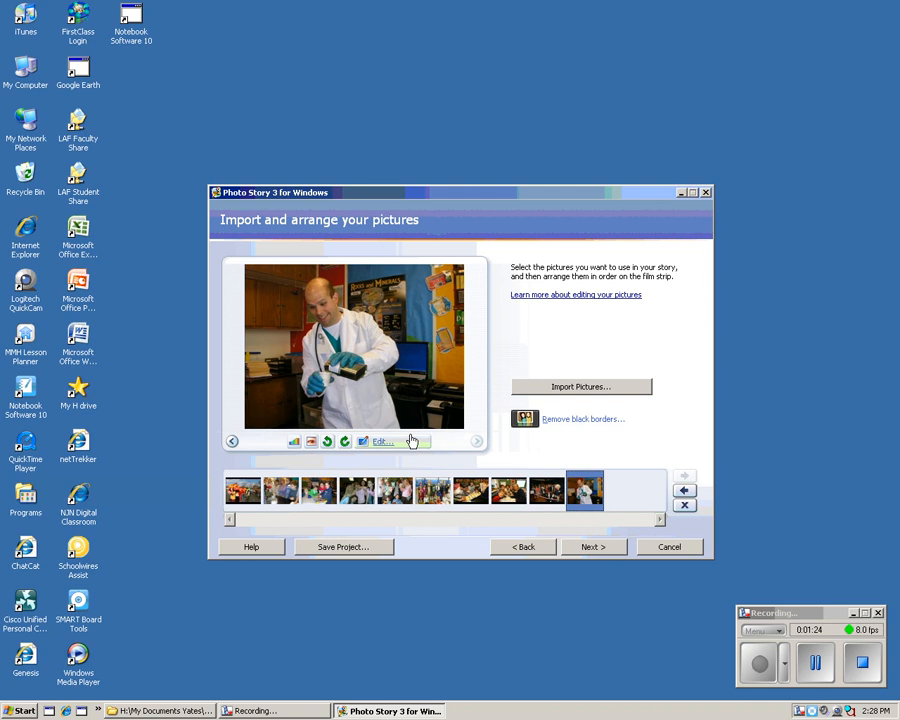
- Remove the black borders from all suitable pictures, accepting the suggested crop for every one
{"action": "left_click", "coordinate": [240, 490]}
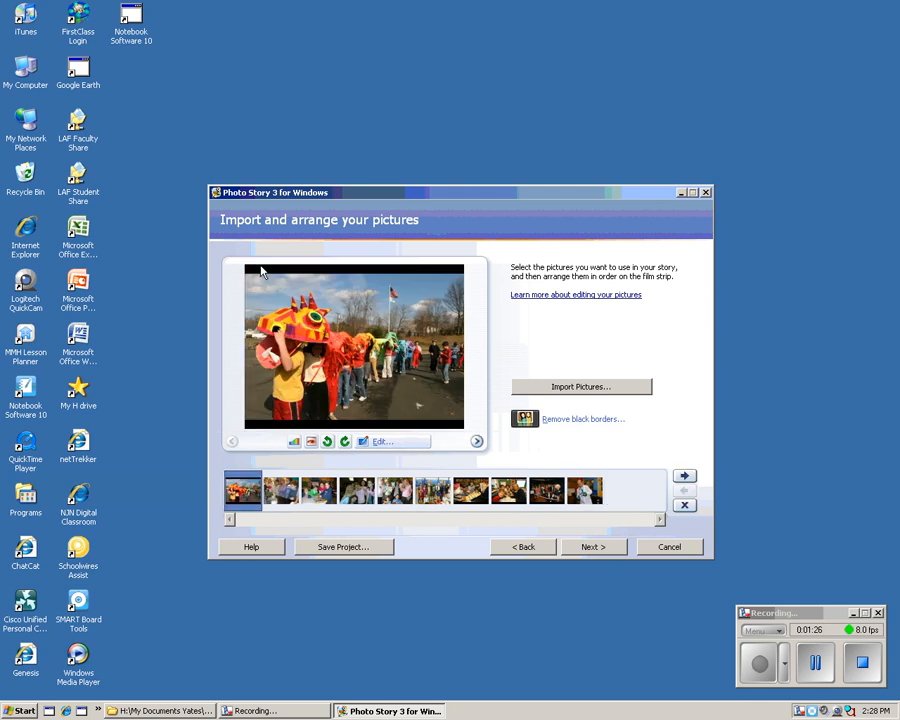
{"action": "key", "text": "ctrl"}
{"action": "left_click", "coordinate": [560, 420]}
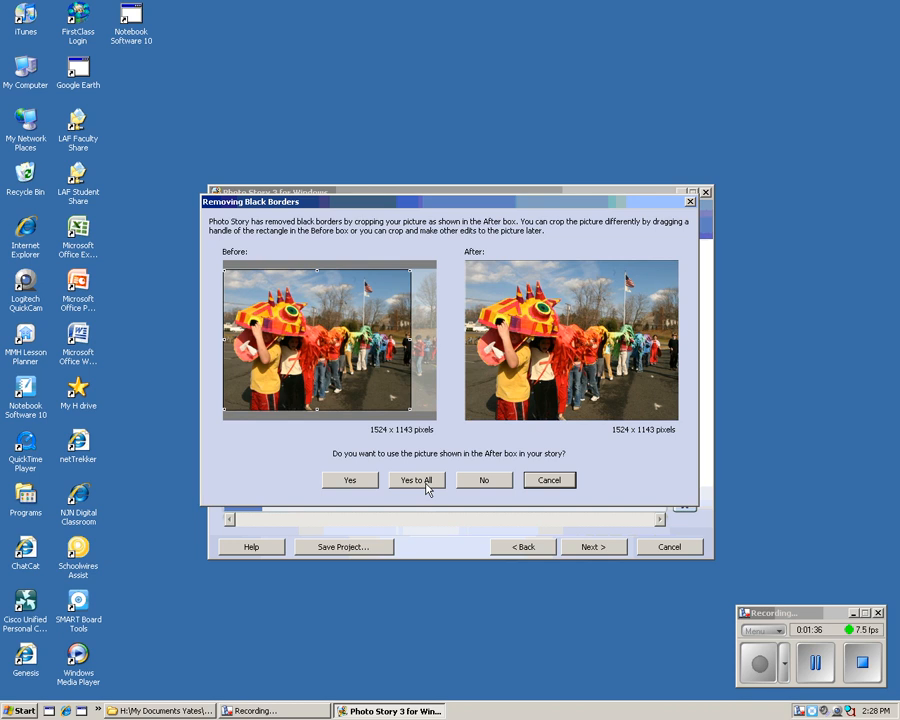
{"action": "left_click", "coordinate": [418, 481]}
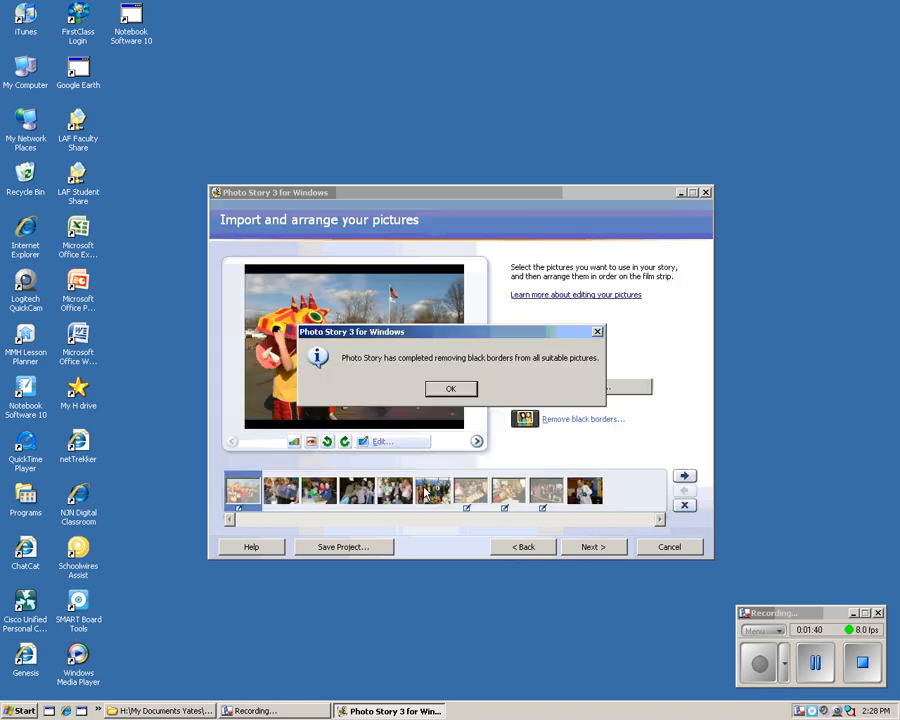
{"action": "left_click", "coordinate": [450, 389]}
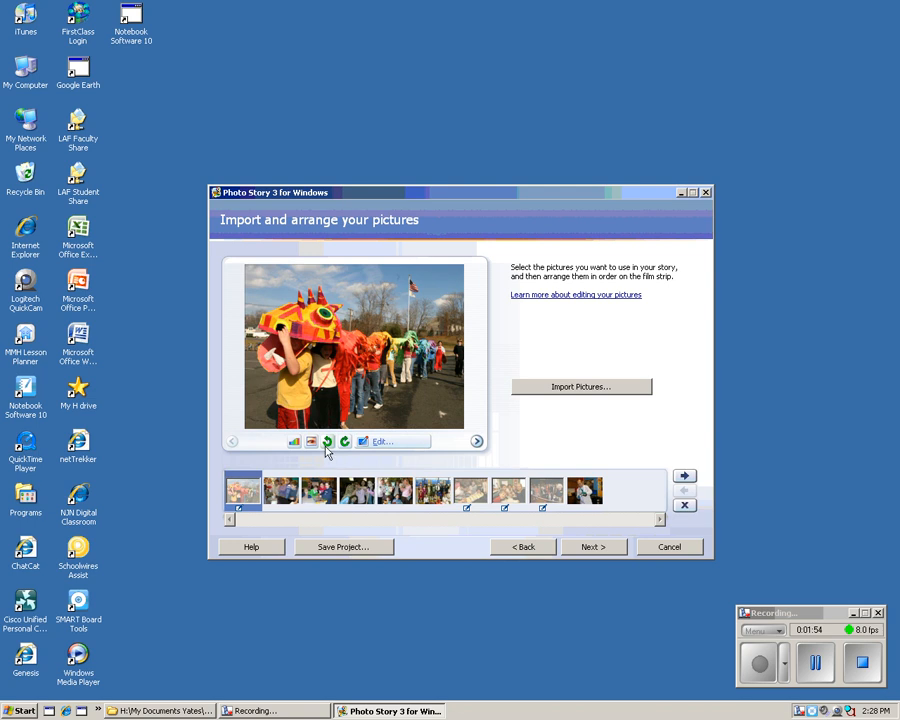
- Look through several pictures on the film strip and continue to the page for adding titles
{"action": "left_click", "coordinate": [477, 442]}
{"action": "left_click", "coordinate": [477, 442]}
{"action": "left_click", "coordinate": [477, 442]}
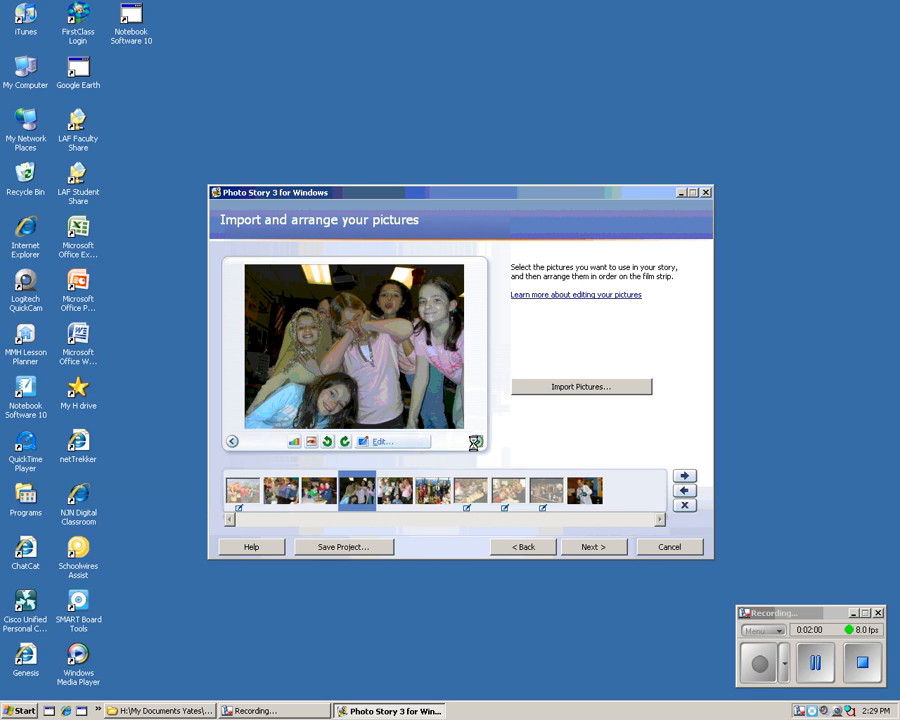
{"action": "left_click", "coordinate": [477, 442]}
{"action": "left_click", "coordinate": [447, 503]}
{"action": "left_click", "coordinate": [318, 500]}
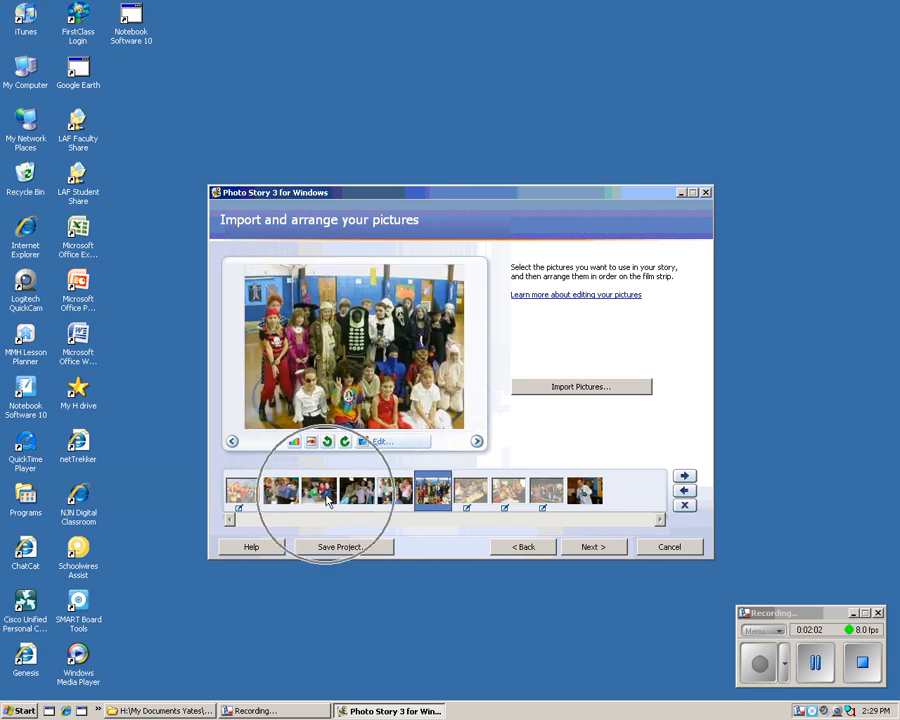
{"action": "left_click", "coordinate": [280, 500]}
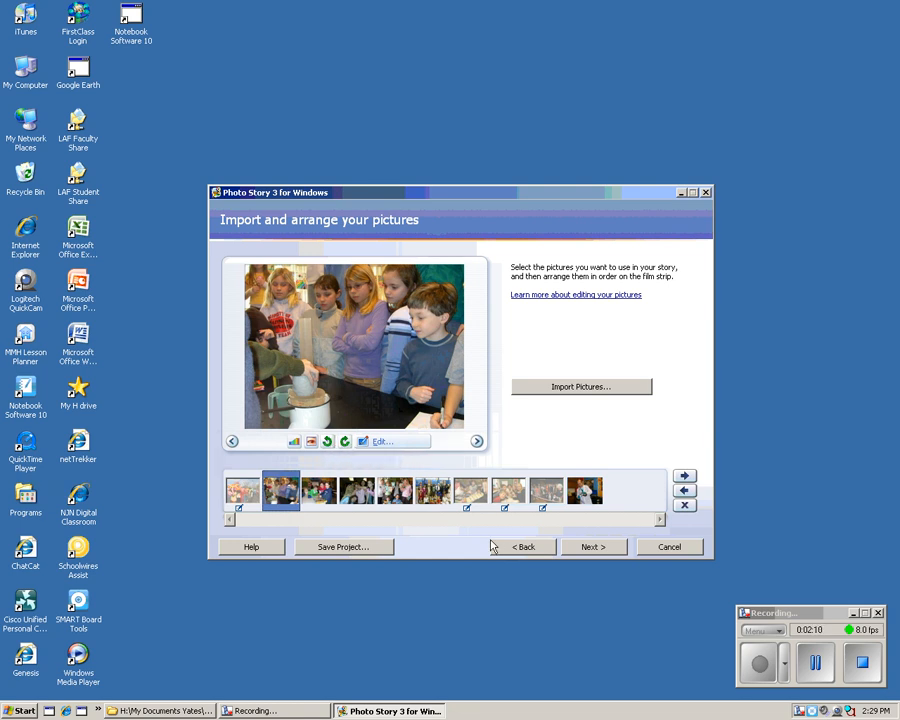
{"action": "left_click", "coordinate": [591, 548]}
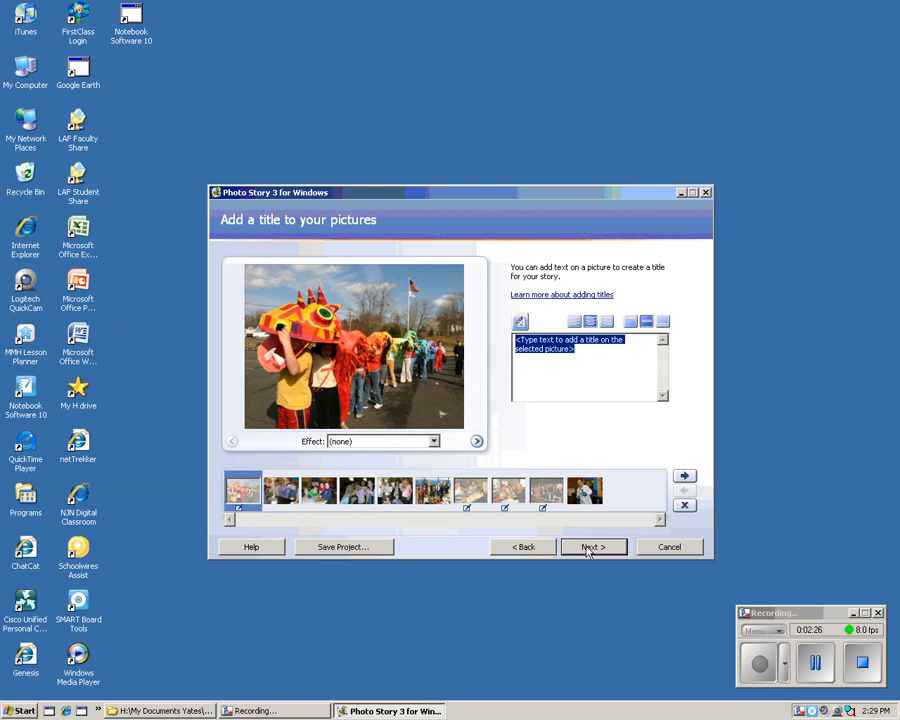
- Try the Black and White and Washout effects on the dragon parade picture, and reset its effect to none
{"action": "left_click", "coordinate": [388, 441]}
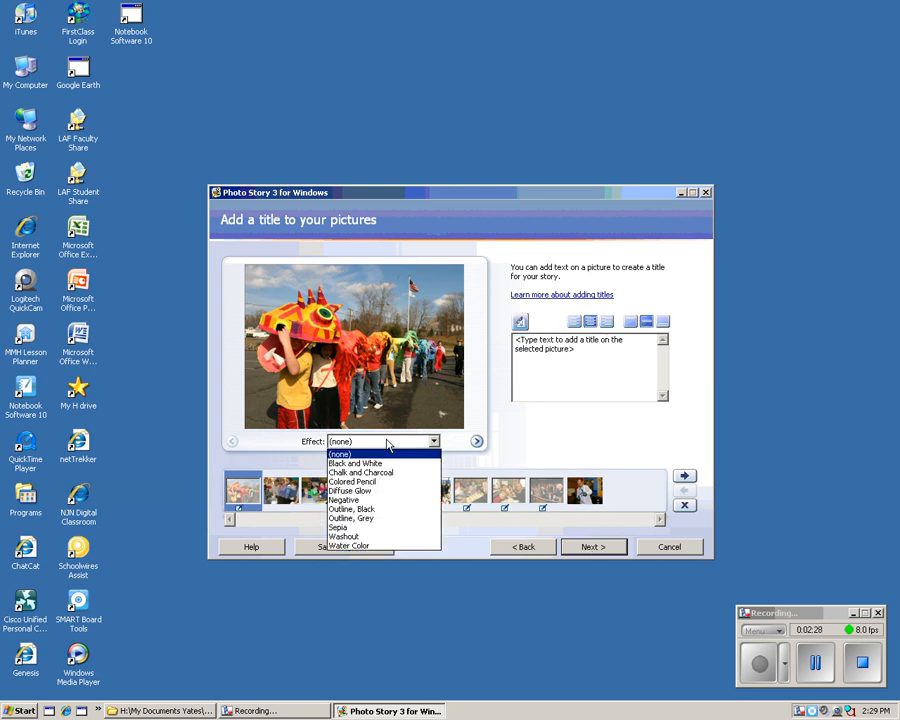
{"action": "left_click", "coordinate": [378, 466]}
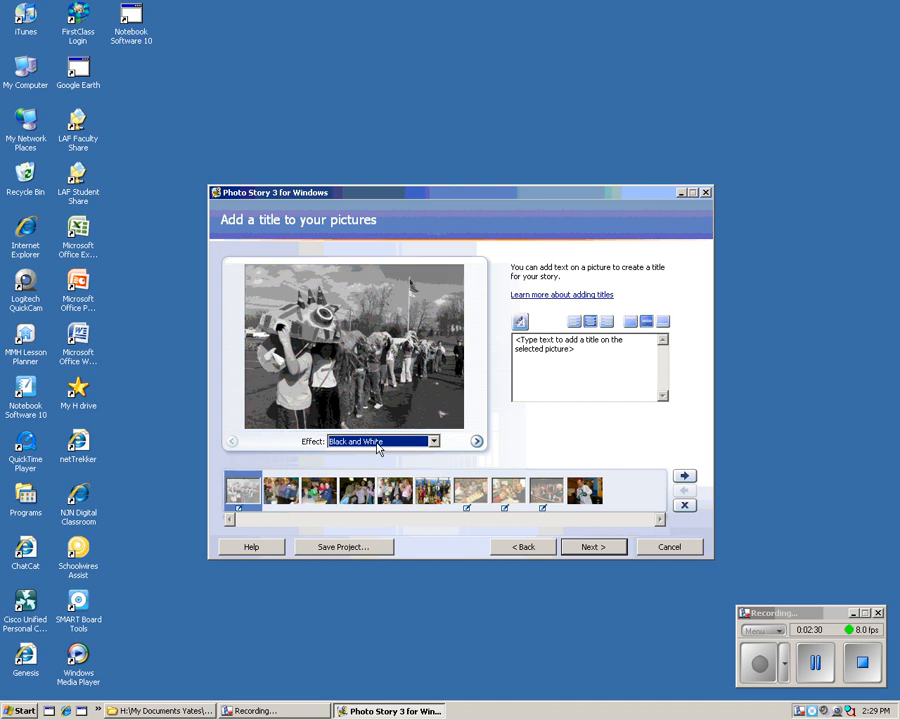
{"action": "left_click", "coordinate": [378, 444]}
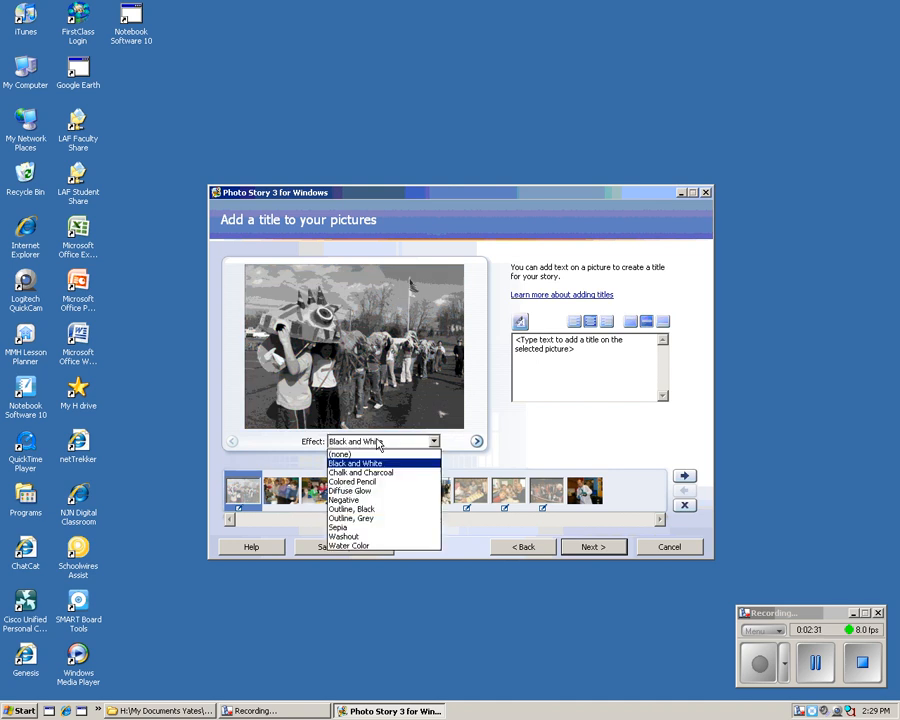
{"action": "left_click", "coordinate": [356, 536]}
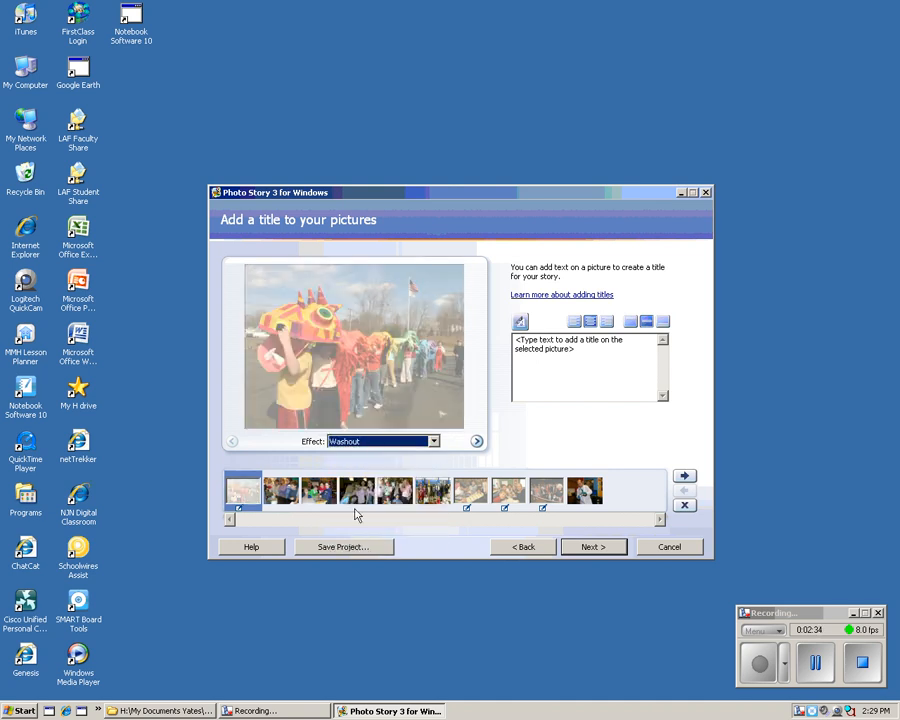
{"action": "left_click", "coordinate": [376, 441]}
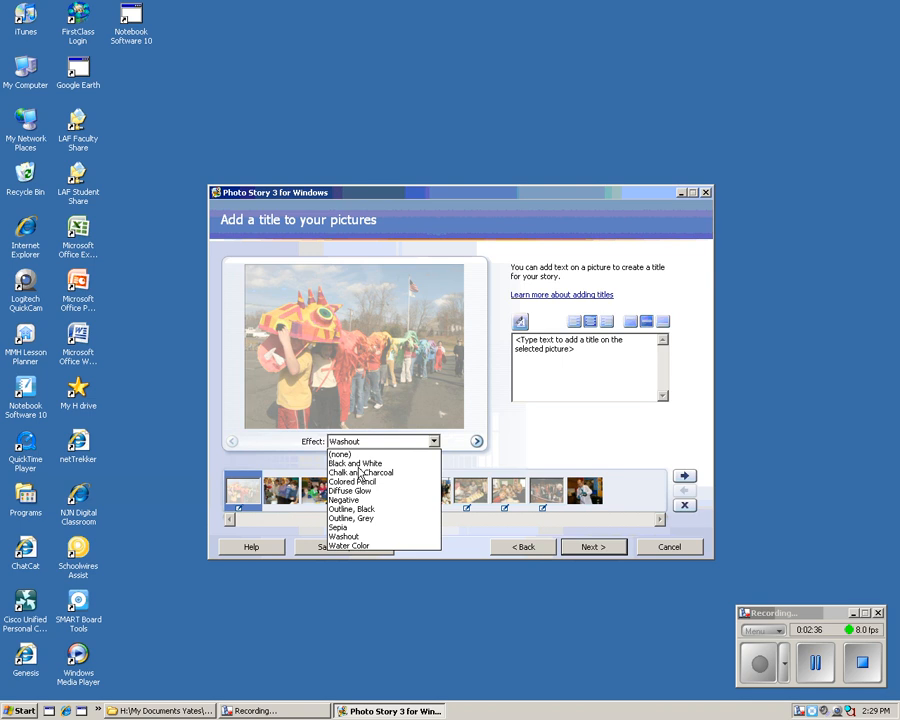
{"action": "left_click", "coordinate": [357, 454]}
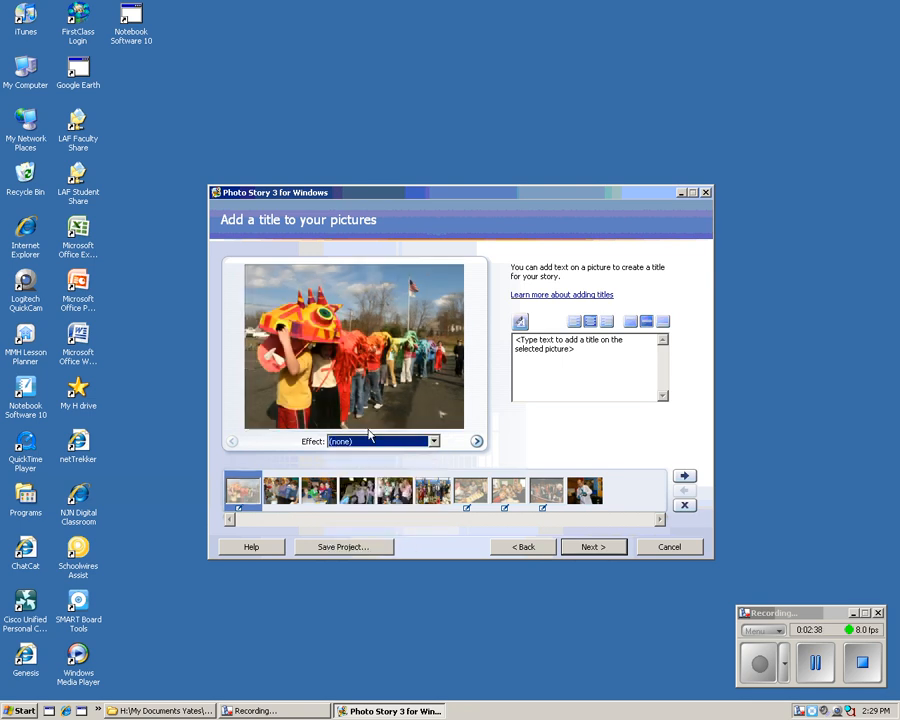
- Customize the dragon picture's motion to start on its head at about 486 x 365 pixels and end at about 1373 x 1030 pixels
{"action": "left_click", "coordinate": [588, 550]}
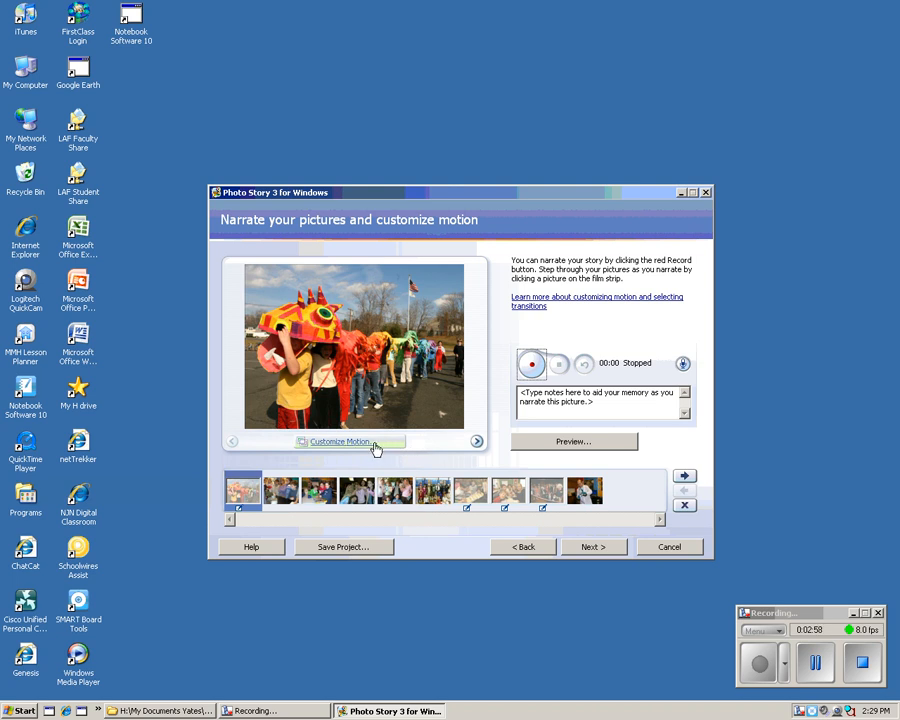
{"action": "left_click", "coordinate": [340, 441]}
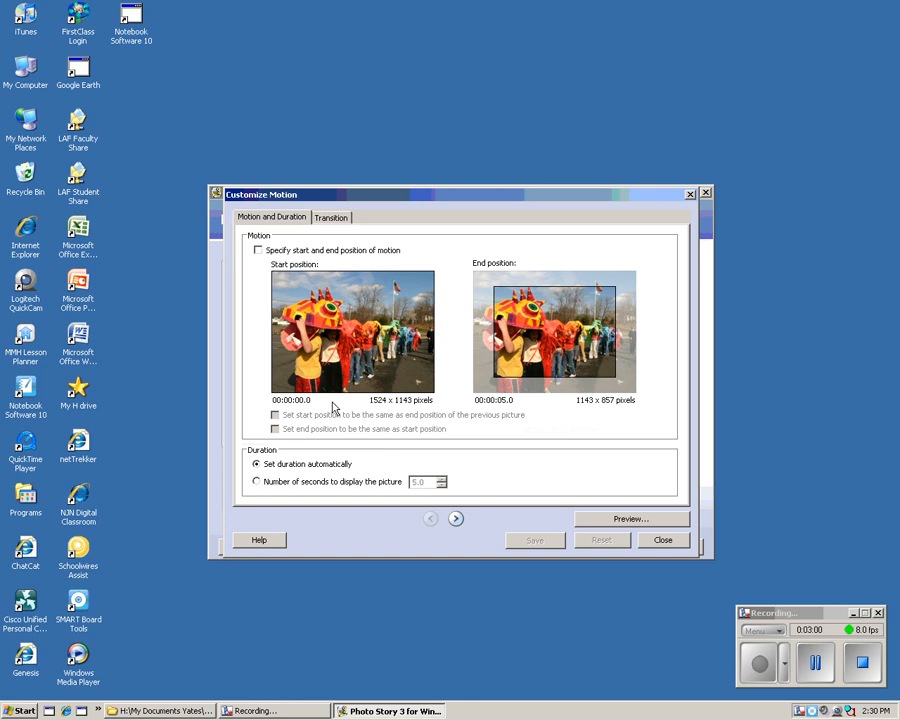
{"action": "left_click", "coordinate": [260, 252]}
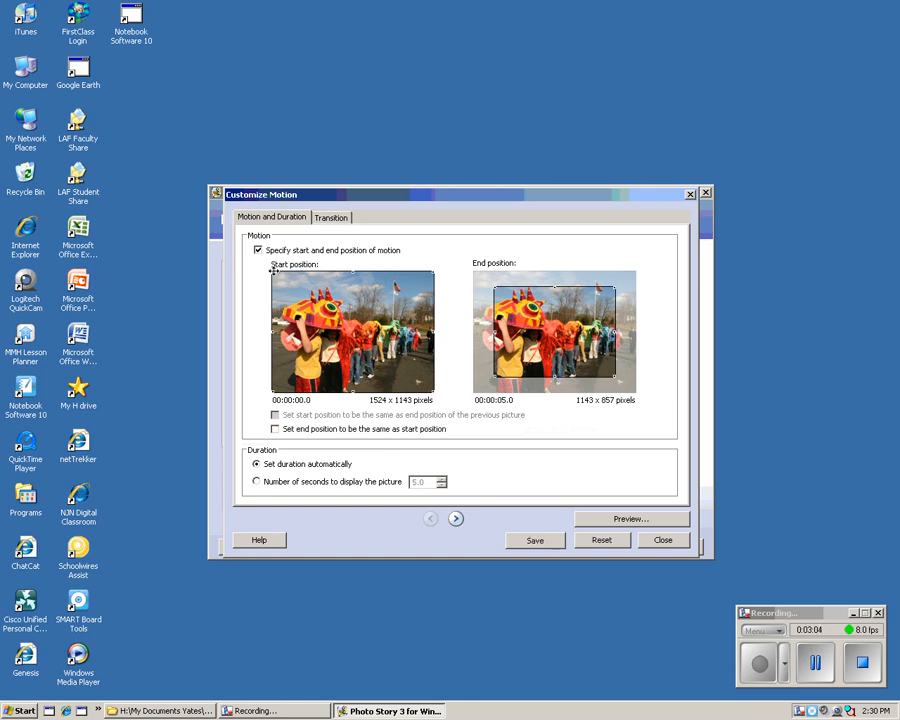
{"action": "left_click_drag", "start_coordinate": [271, 268], "coordinate": [382, 353]}
{"action": "left_click_drag", "start_coordinate": [428, 380], "coordinate": [350, 316]}
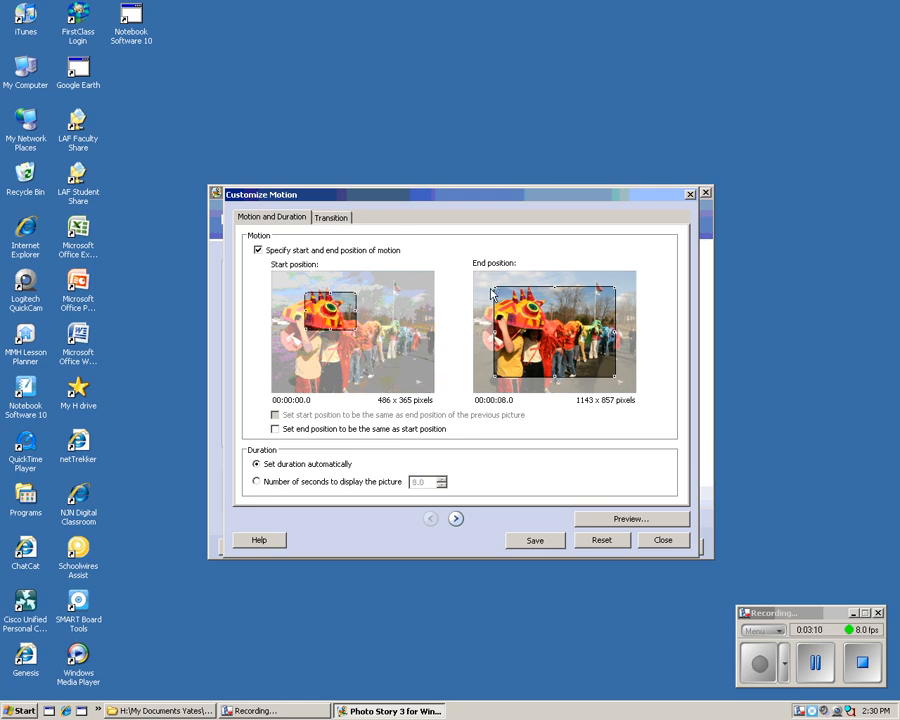
{"action": "left_click_drag", "start_coordinate": [494, 288], "coordinate": [476, 273]}
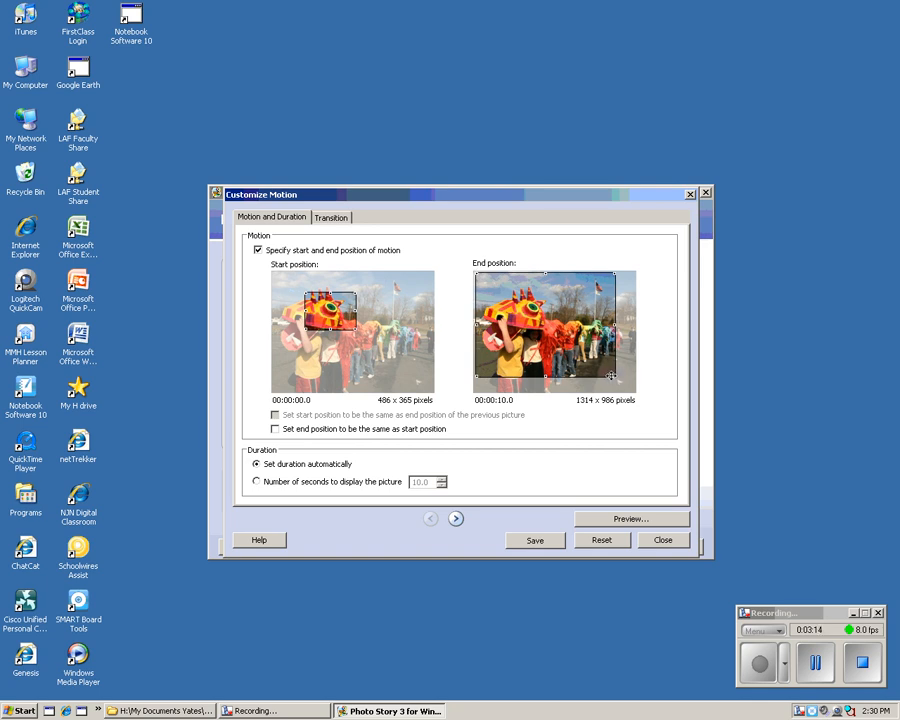
{"action": "left_click_drag", "start_coordinate": [617, 378], "coordinate": [622, 380]}
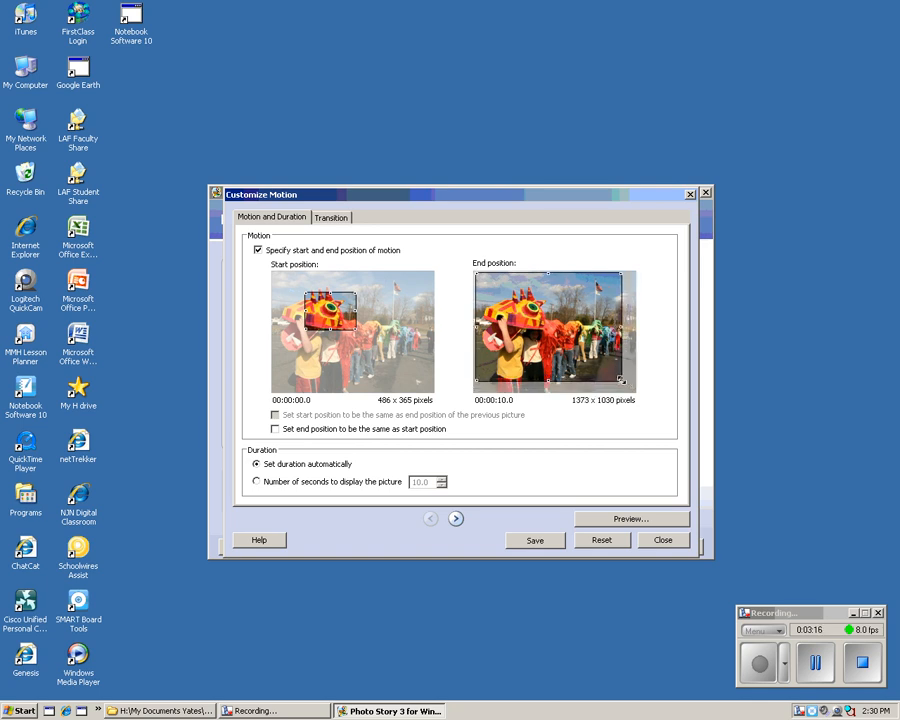
- Preview the dragon picture's custom motion and close the preview
{"action": "left_click", "coordinate": [631, 520]}
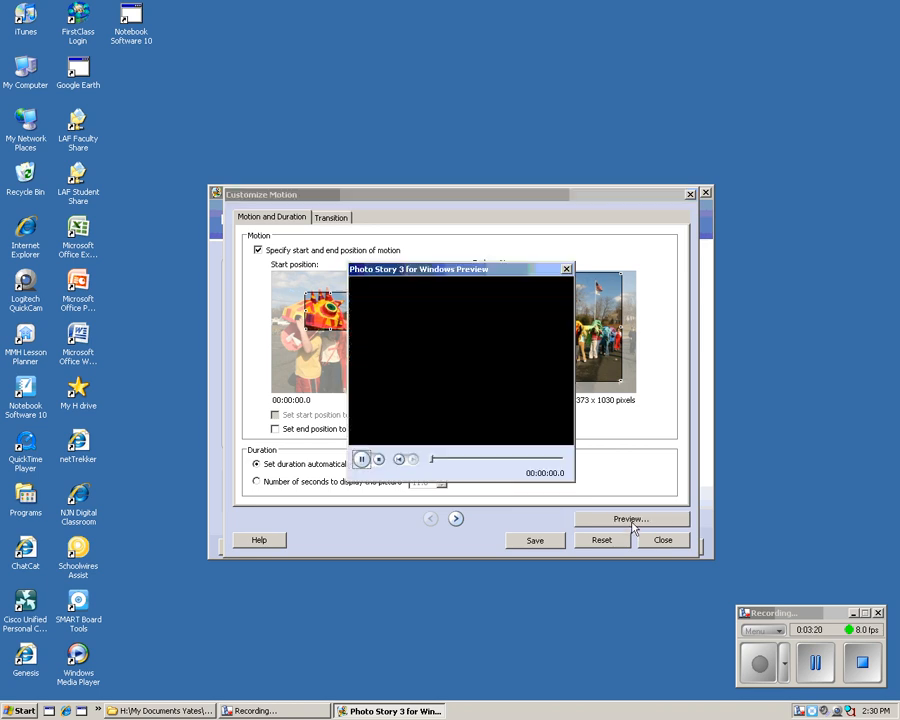
{"action": "left_click", "coordinate": [379, 460]}
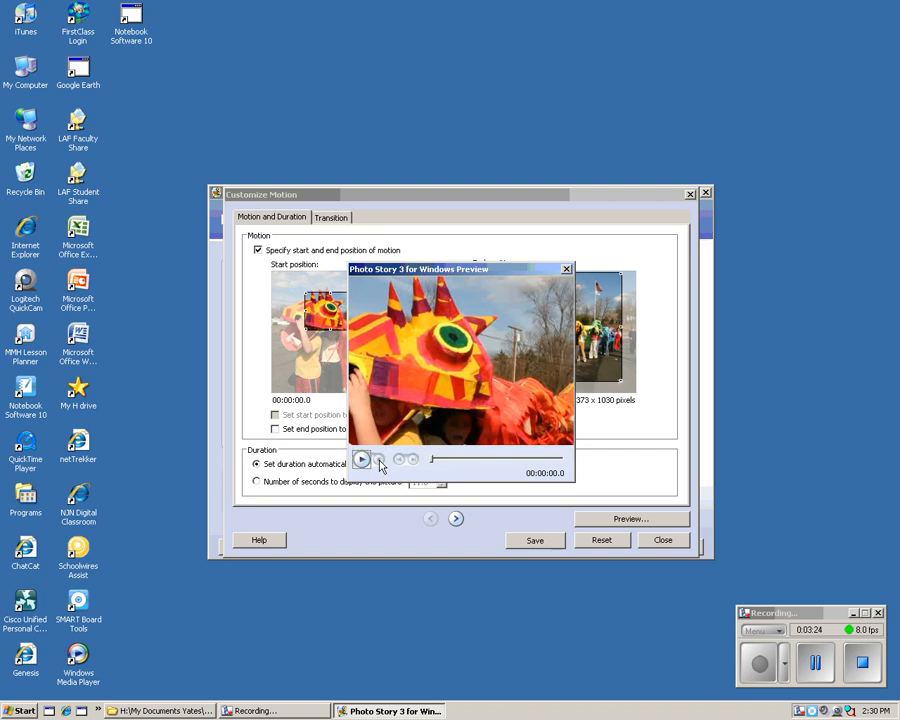
{"action": "left_click", "coordinate": [565, 268]}
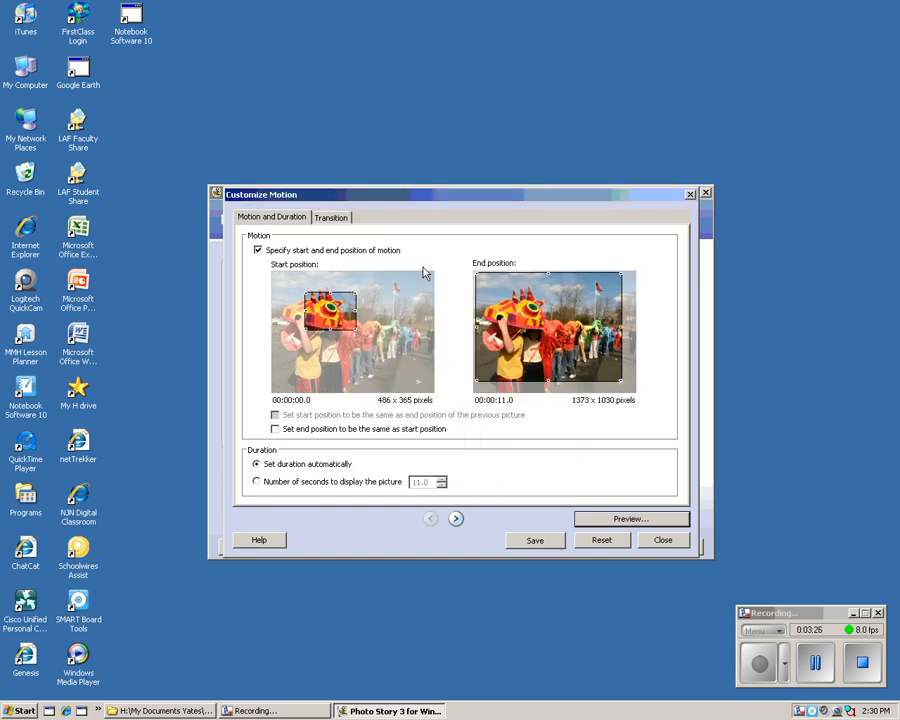
- Start the dragon picture with the Circle, Outwards transition
{"action": "left_click", "coordinate": [333, 219]}
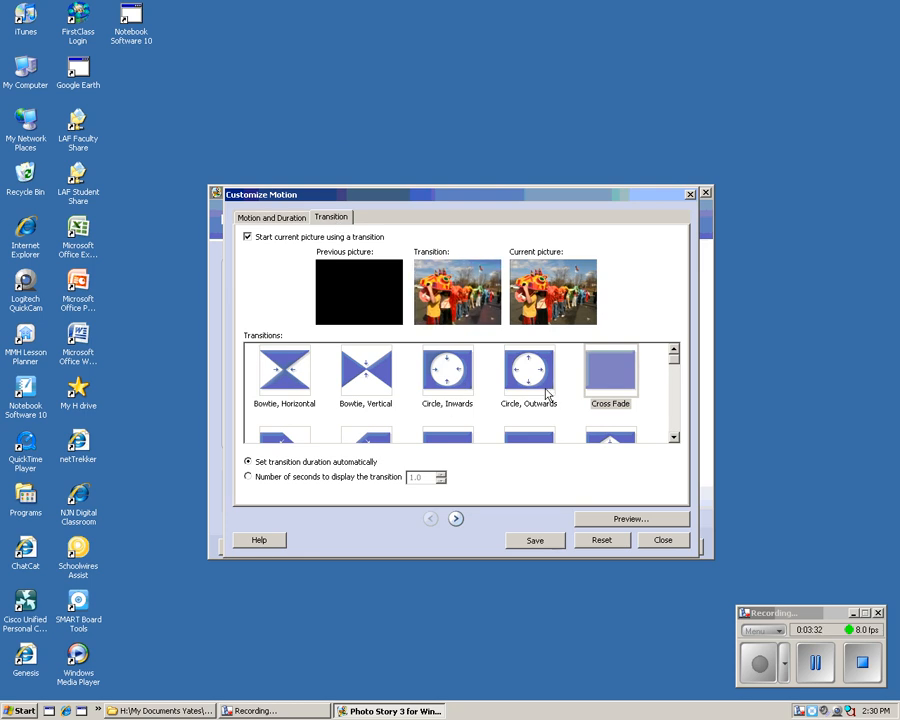
{"action": "left_click", "coordinate": [516, 368]}
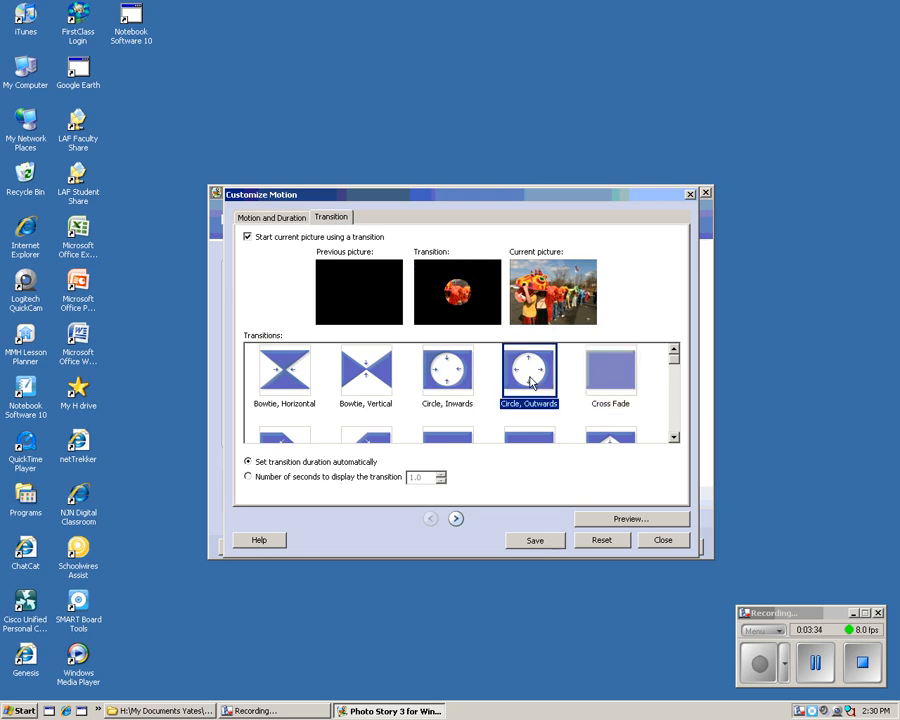
- Close the dragon picture's motion settings, decline saving its changes, and continue to the background music page
{"action": "left_click", "coordinate": [645, 543]}
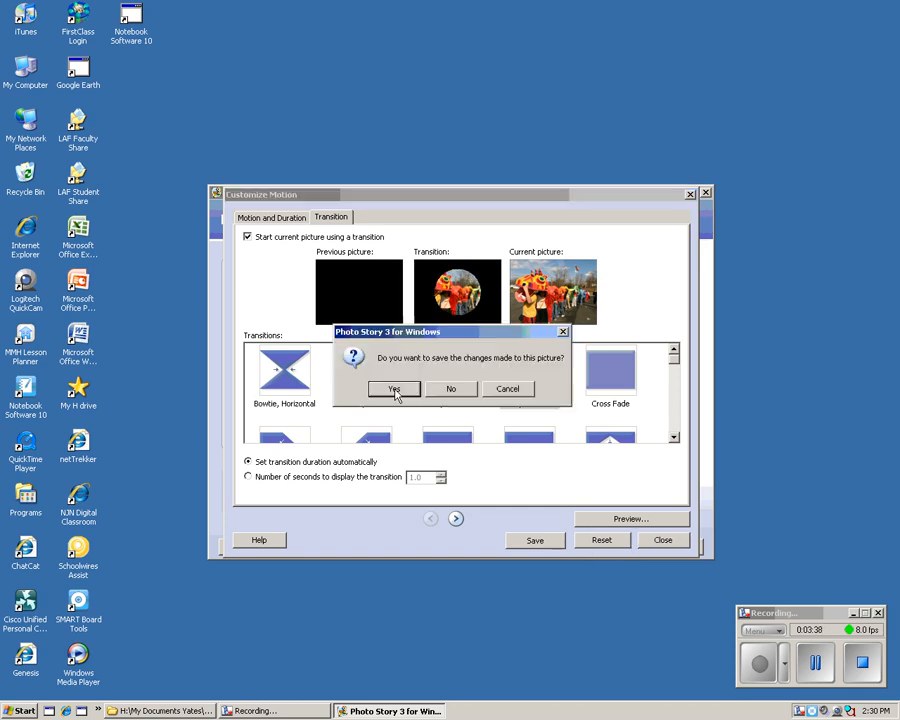
{"action": "left_click", "coordinate": [455, 392]}
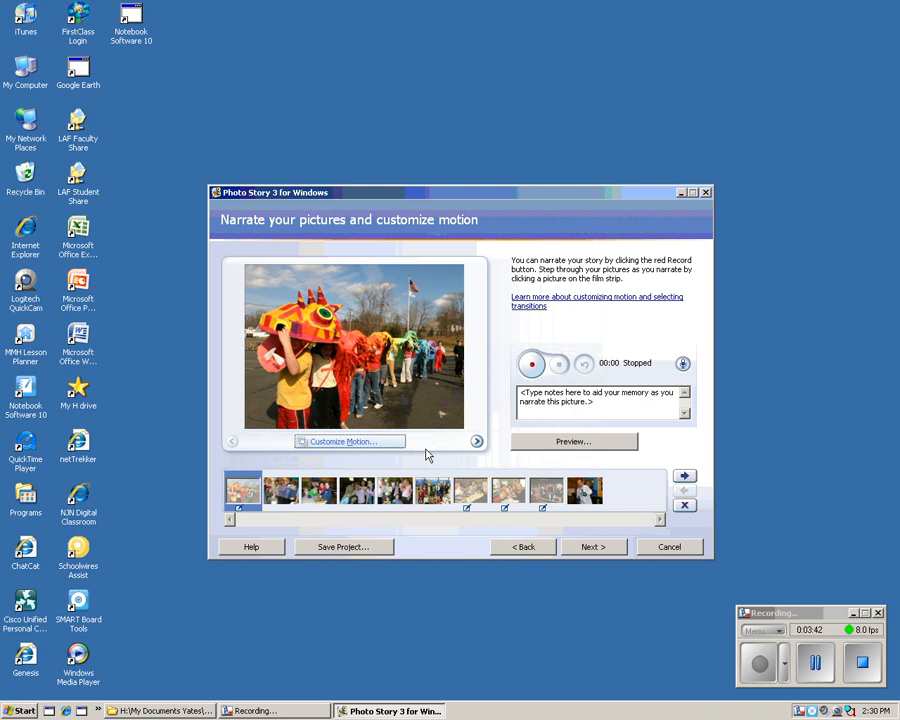
{"action": "left_click", "coordinate": [591, 550]}
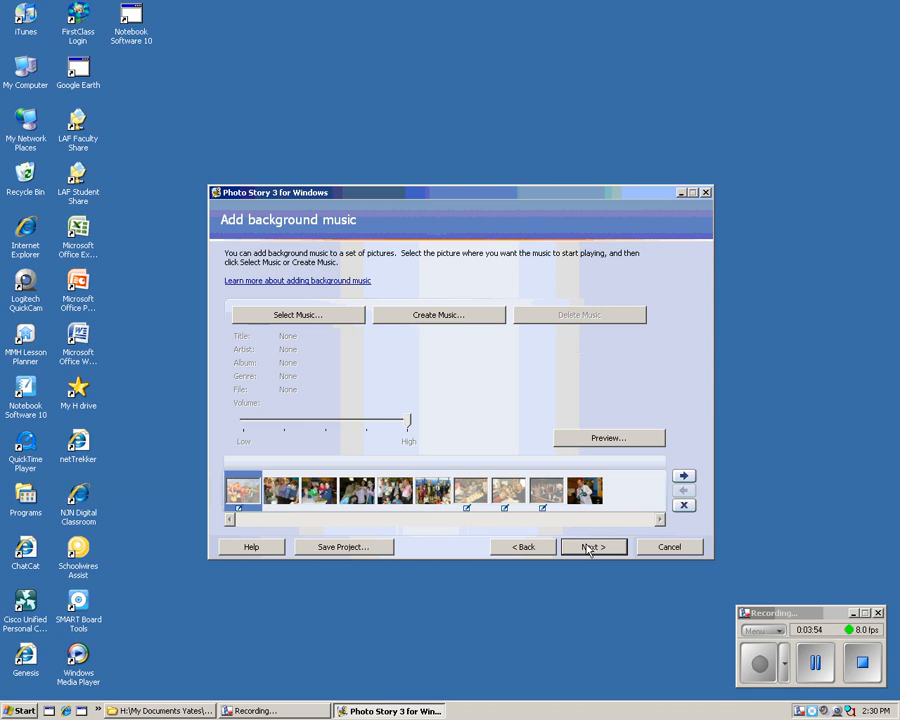
{"action": "left_click", "coordinate": [297, 321]}
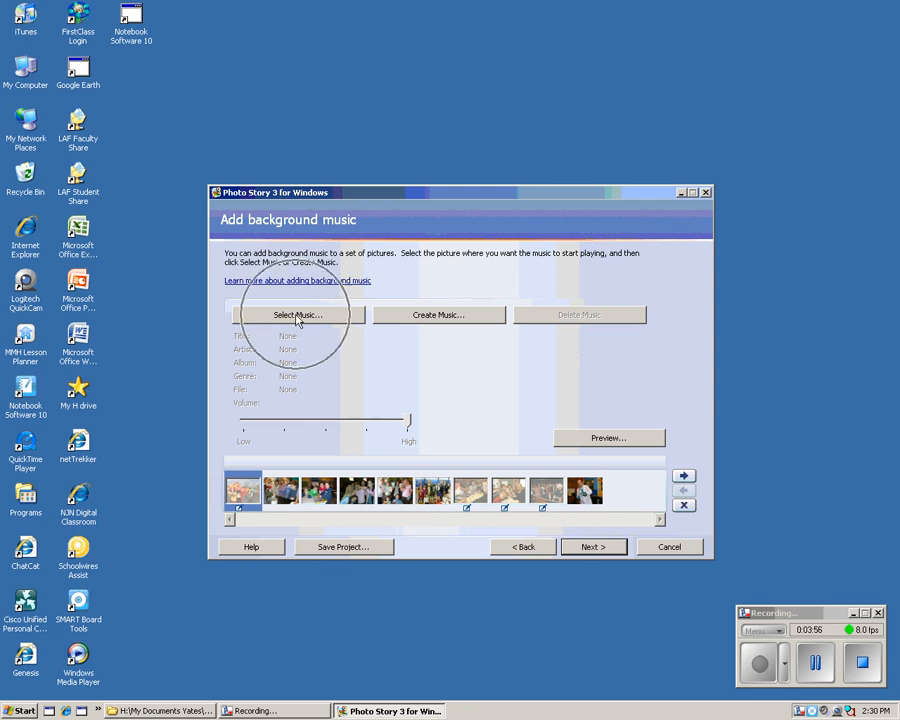
{"action": "key", "text": "ctrl"}
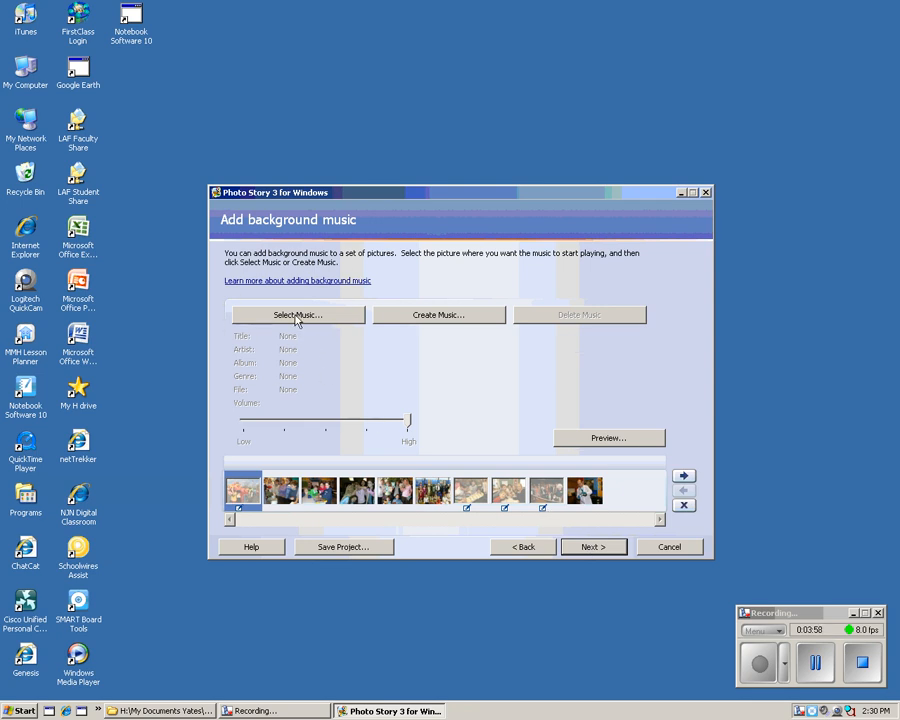
{"action": "key", "text": "ctrl"}
{"action": "key", "text": "ctrl"}
{"action": "key", "text": "ctrl"}
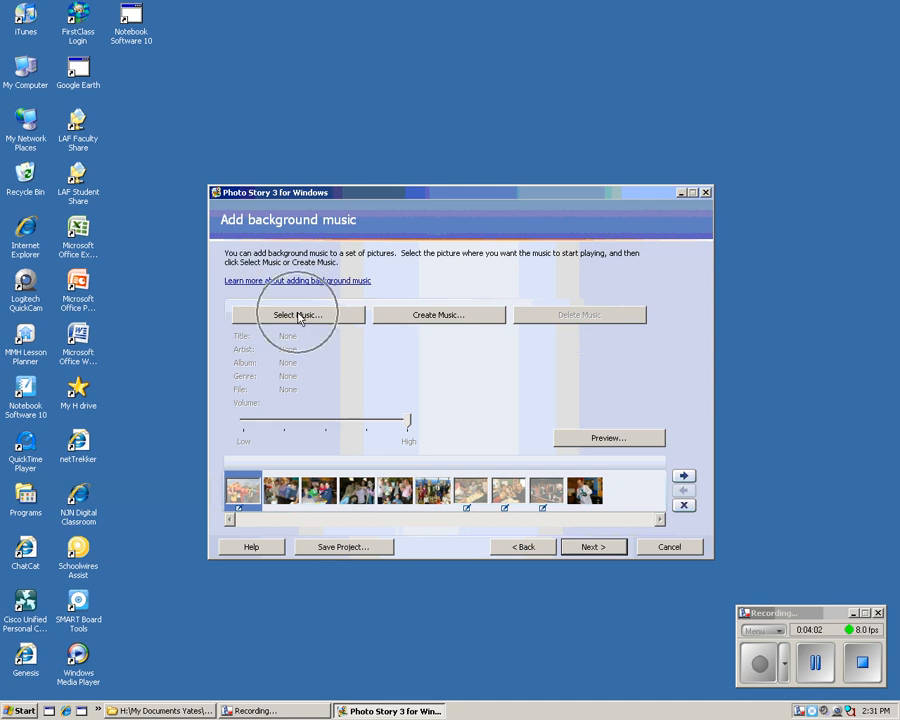
- Start creating custom music for the dragon picture and choose the New Age genre
{"action": "left_click", "coordinate": [435, 316]}
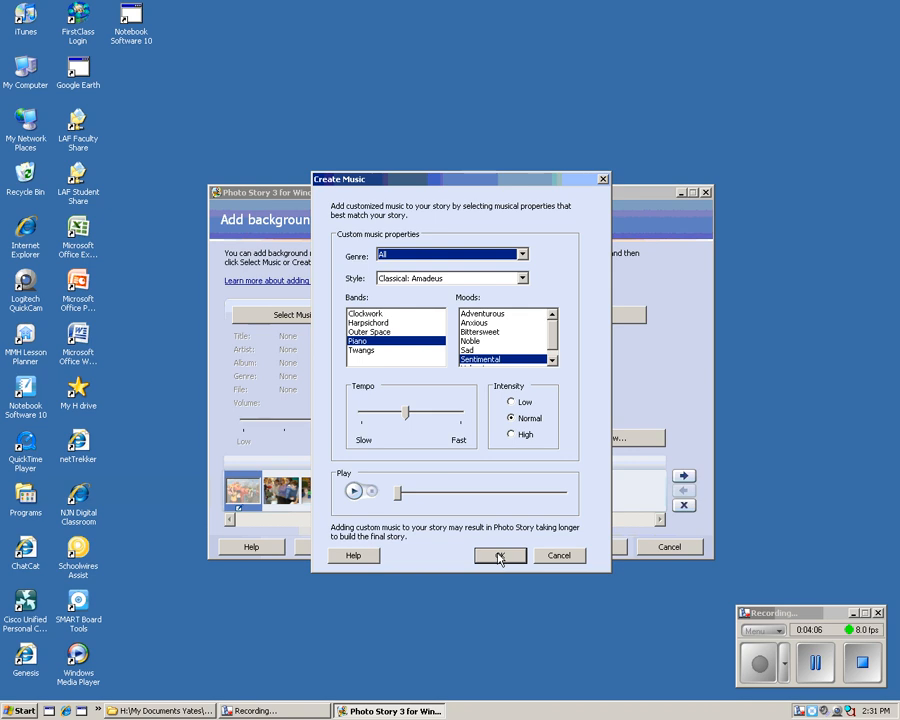
{"action": "left_click", "coordinate": [460, 256]}
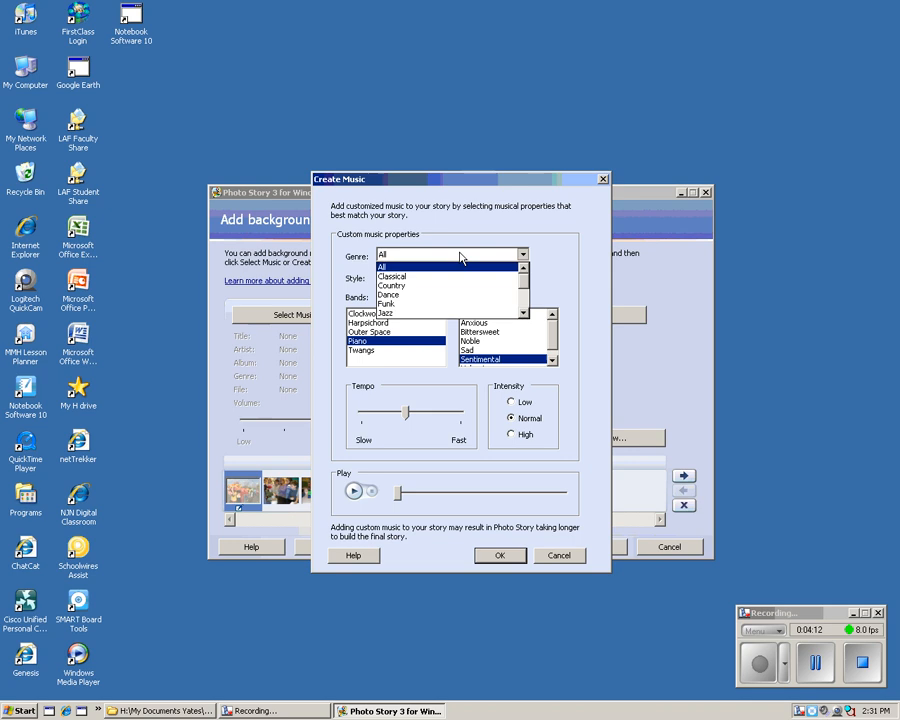
{"action": "left_click", "coordinate": [525, 314]}
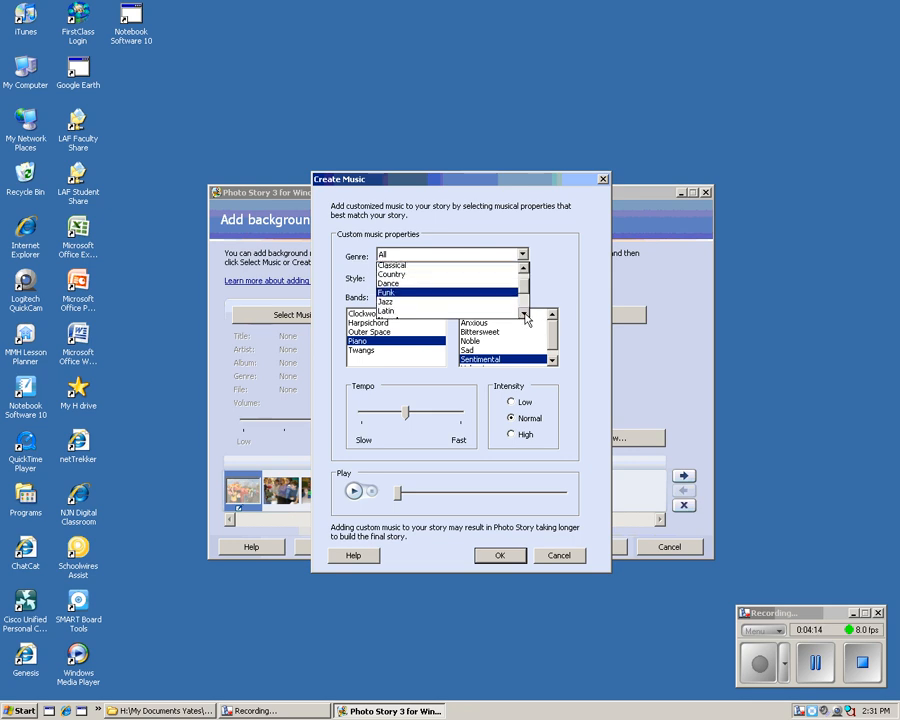
{"action": "left_click", "coordinate": [525, 314]}
{"action": "left_click", "coordinate": [525, 314]}
{"action": "left_click", "coordinate": [525, 314]}
{"action": "left_click", "coordinate": [525, 314]}
{"action": "left_click", "coordinate": [525, 314]}
{"action": "left_click", "coordinate": [525, 314]}
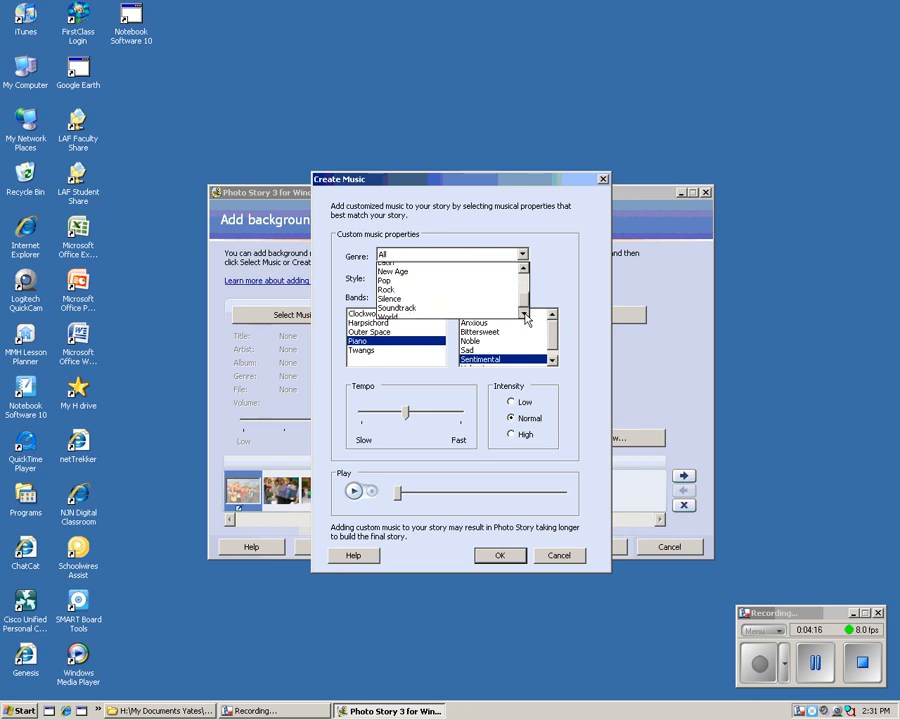
{"action": "mouse_move", "coordinate": [525, 300]}
{"action": "left_mouse_down"}
{"action": "mouse_move", "coordinate": [524, 291]}
{"action": "mouse_move", "coordinate": [525, 300]}
{"action": "left_mouse_up"}
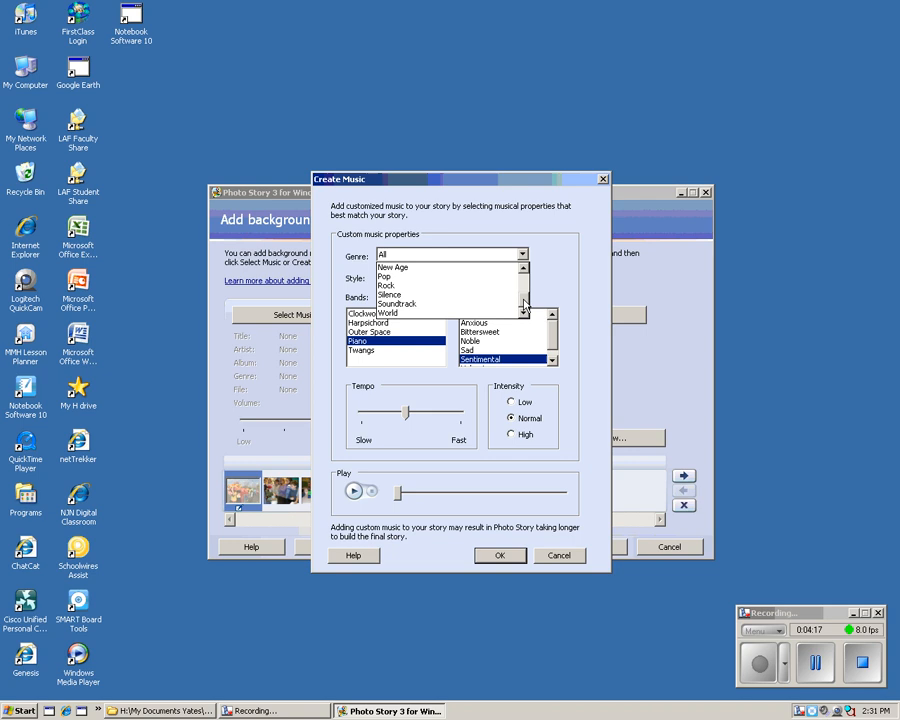
{"action": "left_click", "coordinate": [390, 268]}
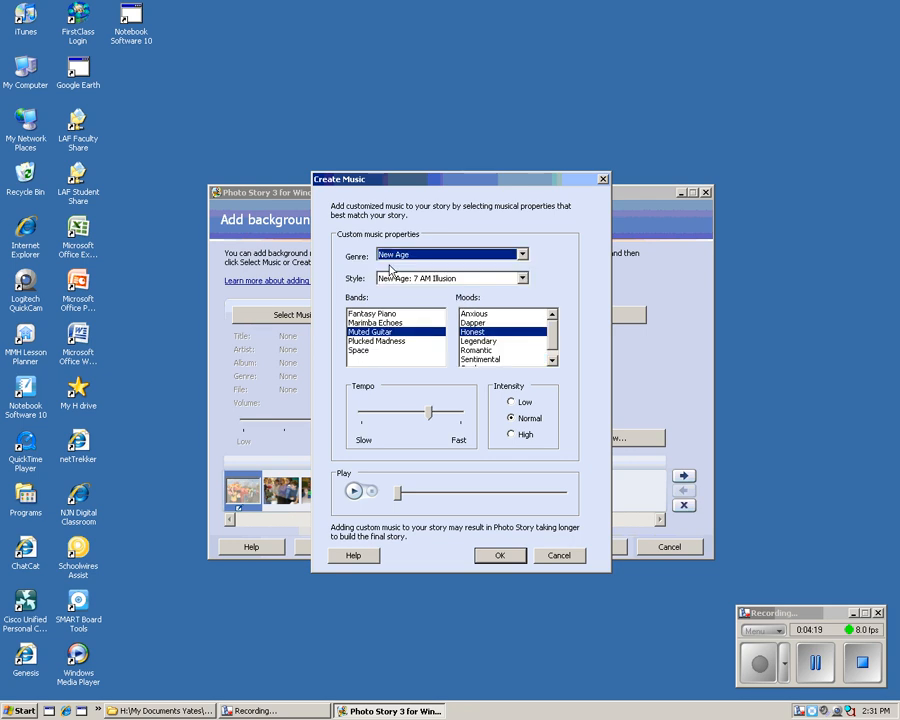
- Try the Floating Away style with the Sophisticated mood, play a sample of it, and cancel the custom music
{"action": "left_click", "coordinate": [446, 282]}
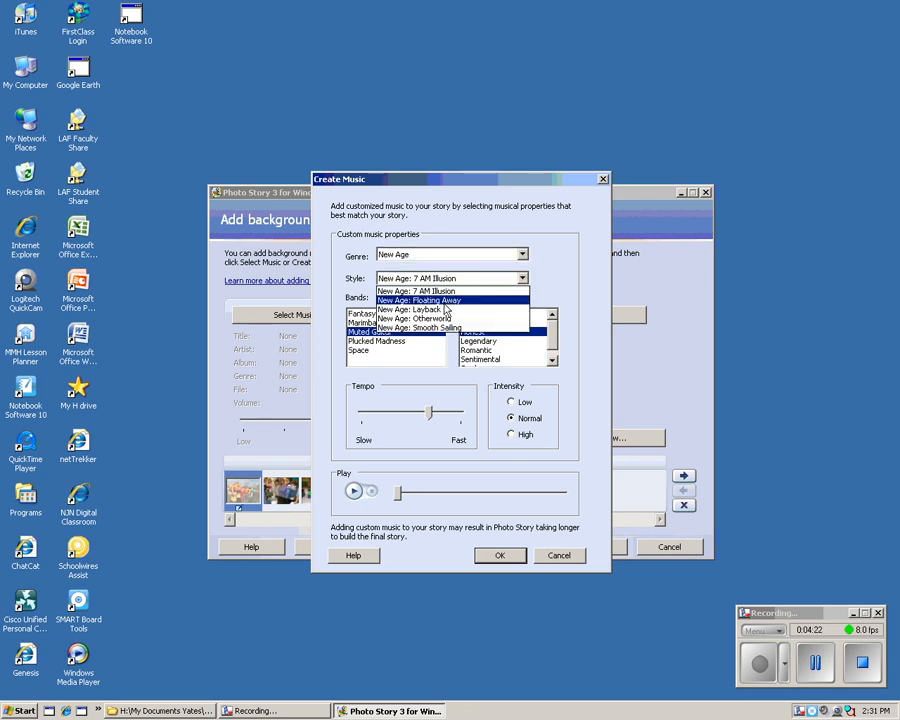
{"action": "left_click", "coordinate": [445, 301]}
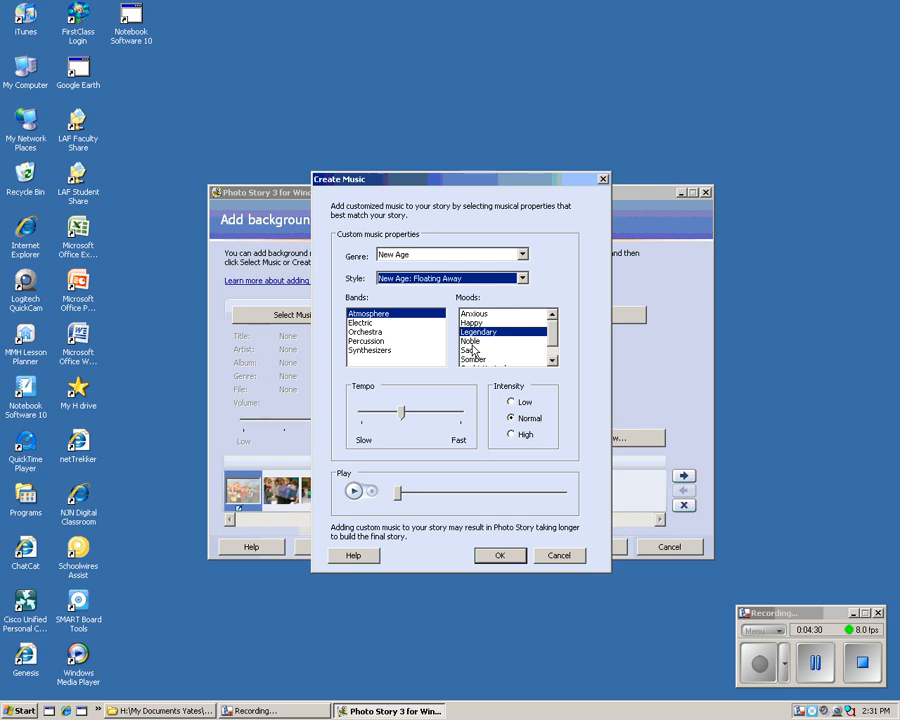
{"action": "scroll", "coordinate": [490, 364], "scroll_direction": "down", "scroll_amount": 2}
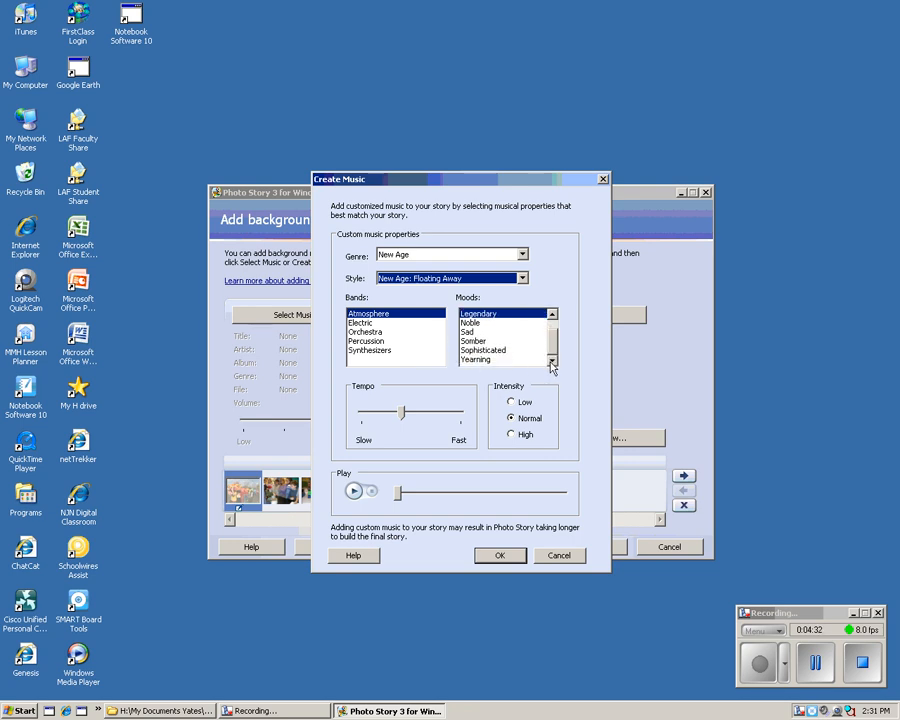
{"action": "left_click", "coordinate": [514, 350]}
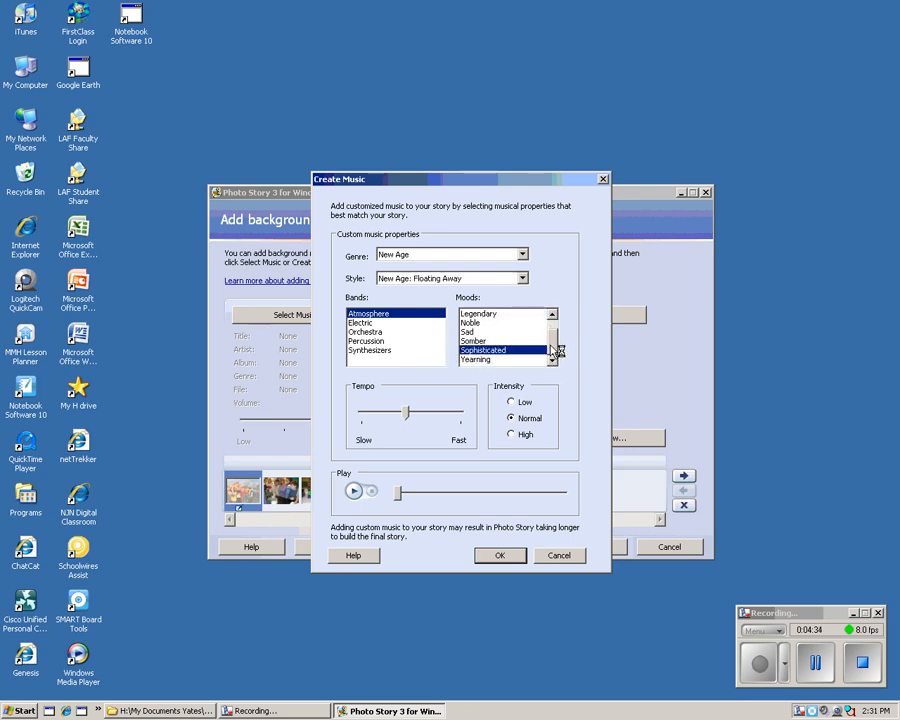
{"action": "left_click", "coordinate": [355, 495]}
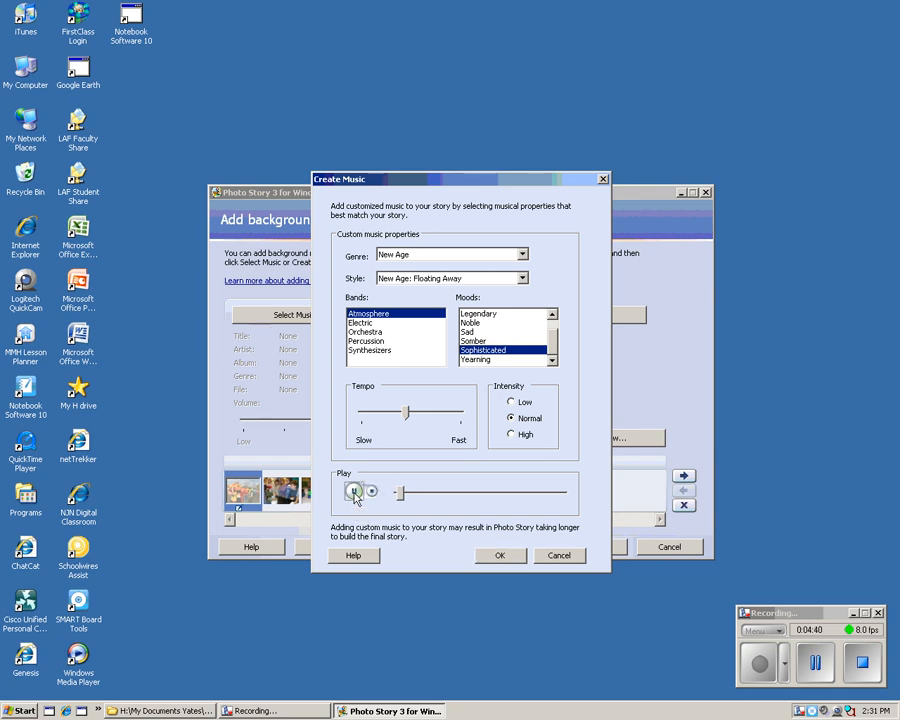
{"action": "left_click", "coordinate": [558, 555]}
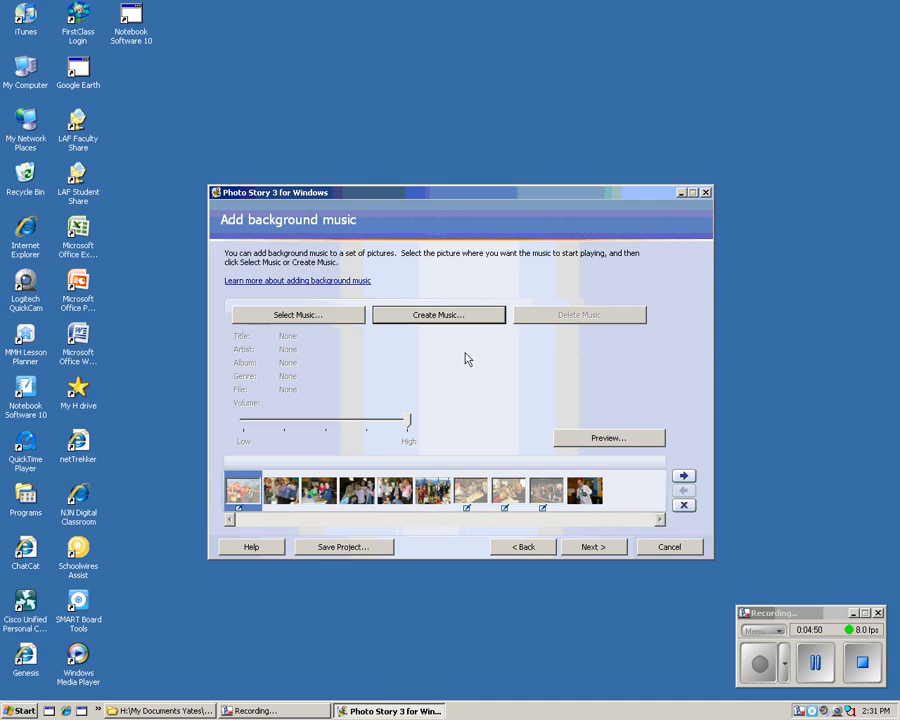
- Create Country background music starting at the sixth picture, keeping the default style, band and mood
{"action": "left_click", "coordinate": [247, 492]}
{"action": "left_click", "coordinate": [434, 491]}
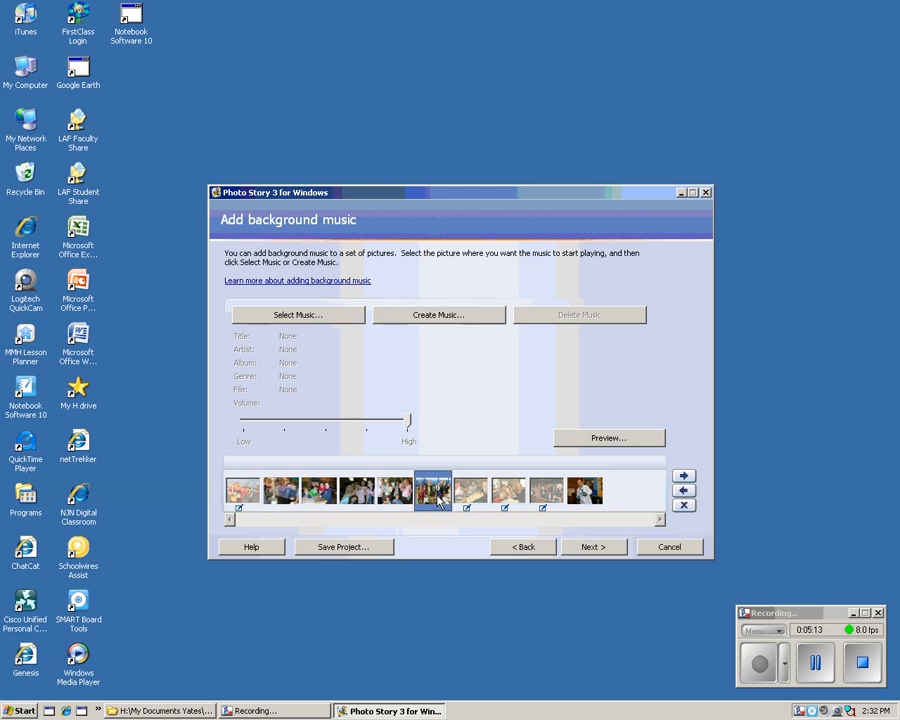
{"action": "left_click", "coordinate": [447, 317]}
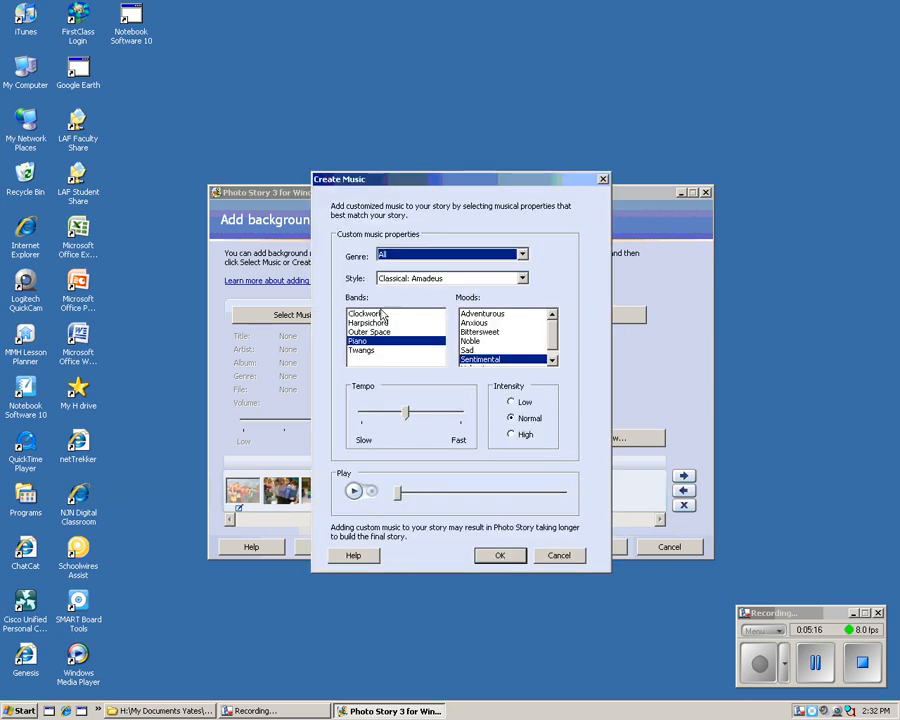
{"action": "left_click", "coordinate": [422, 256]}
{"action": "left_click", "coordinate": [400, 287]}
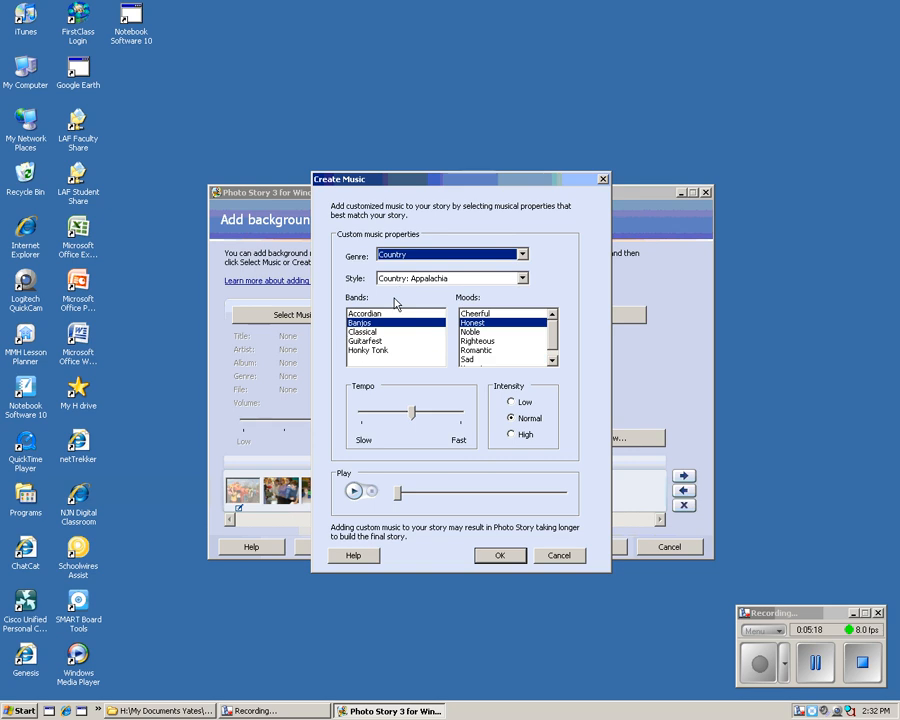
{"action": "left_click", "coordinate": [499, 555]}
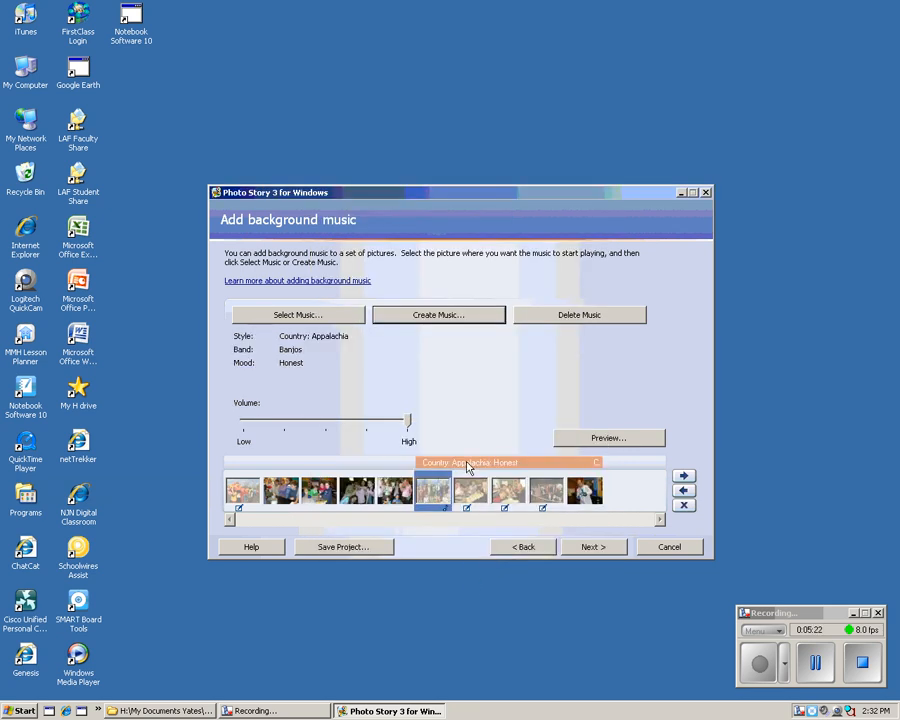
- Preview the story from the first picture, stop playback, and close the preview
{"action": "left_click", "coordinate": [310, 463]}
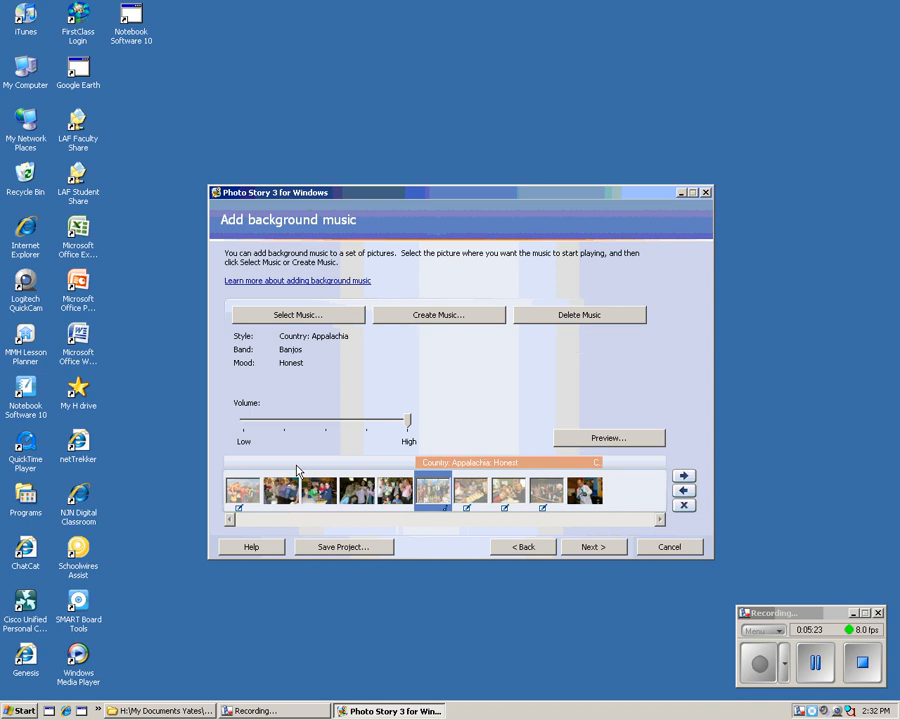
{"action": "left_click", "coordinate": [240, 495]}
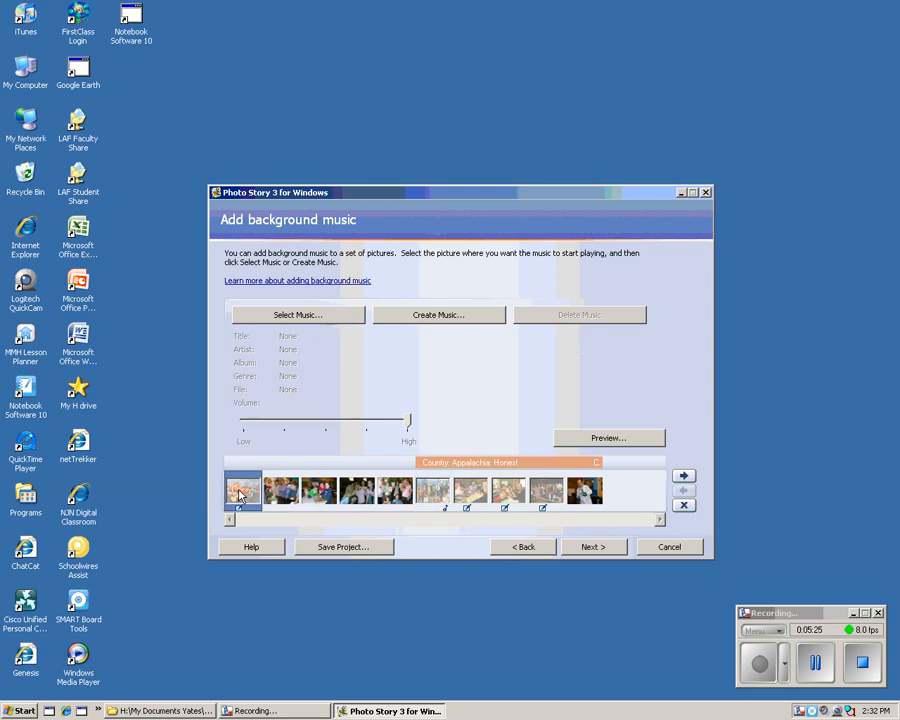
{"action": "left_click", "coordinate": [591, 441]}
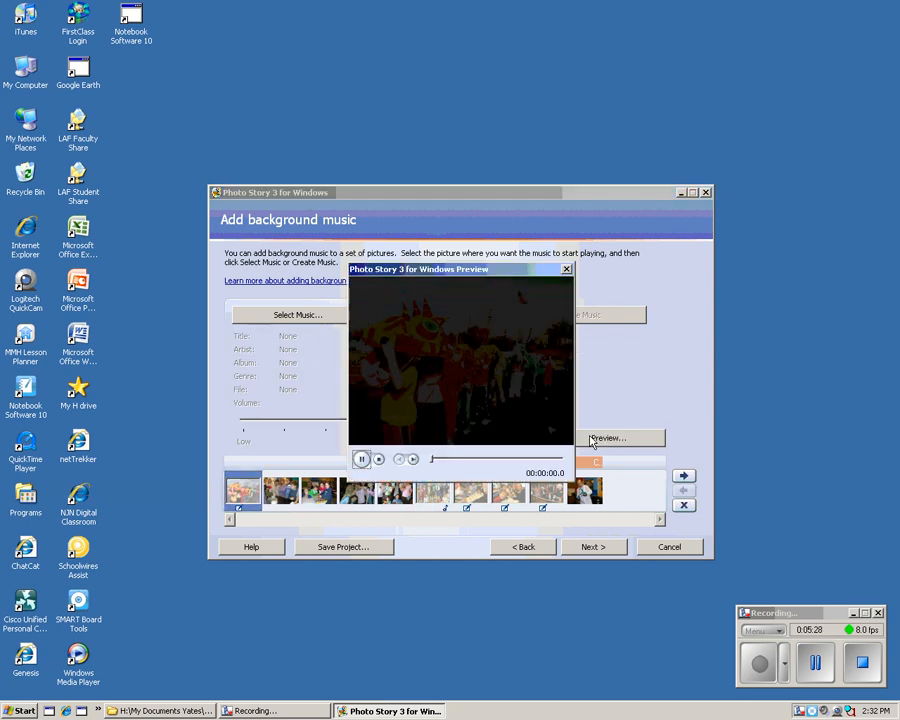
{"action": "left_click", "coordinate": [379, 462]}
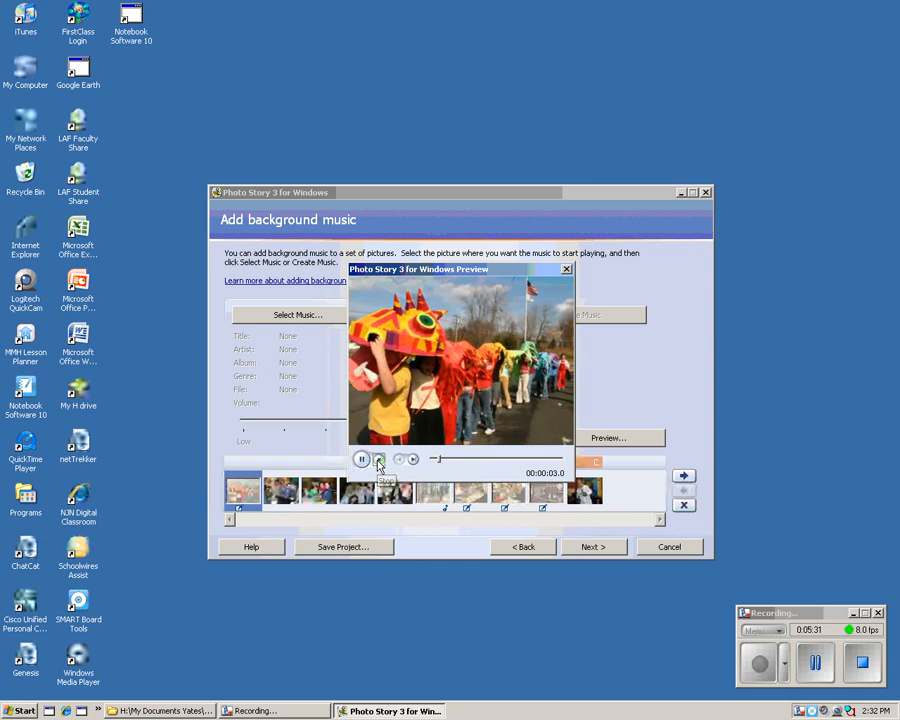
{"action": "left_click", "coordinate": [565, 269]}
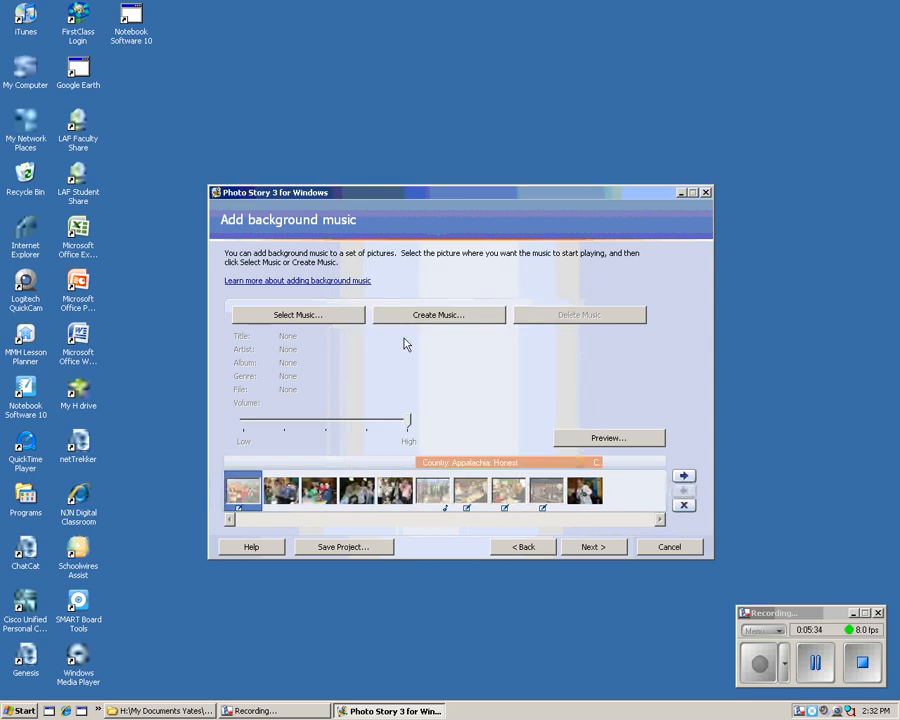
- Create New Age background music from the first picture with the Legendary mood and Fantasy Piano band, and continue to saving the story
{"action": "left_click", "coordinate": [424, 320]}
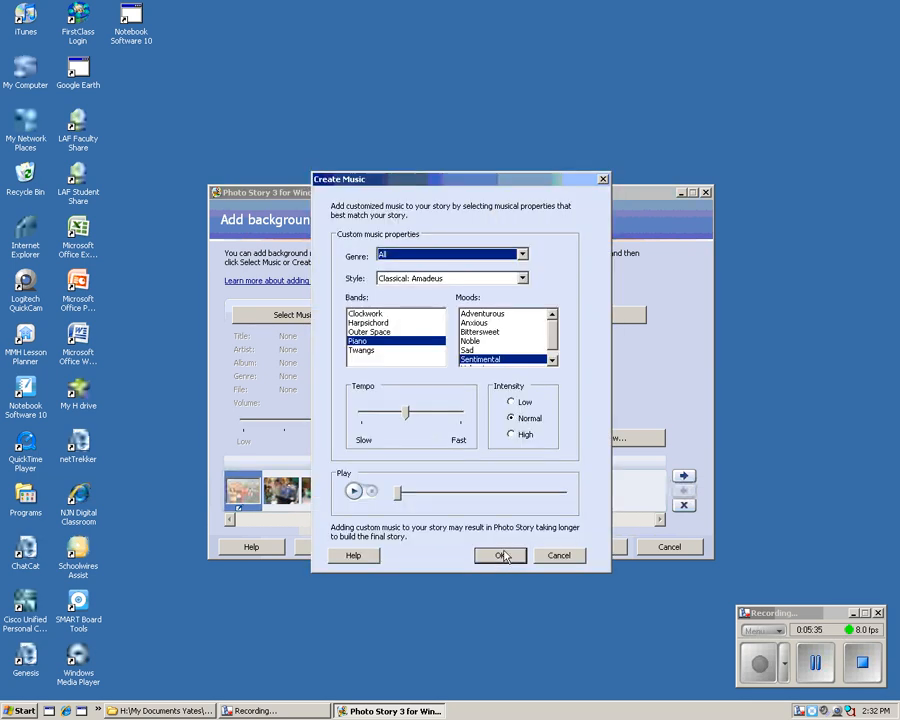
{"action": "left_click", "coordinate": [405, 258]}
{"action": "scroll", "coordinate": [410, 324], "scroll_direction": "down", "scroll_amount": 3}
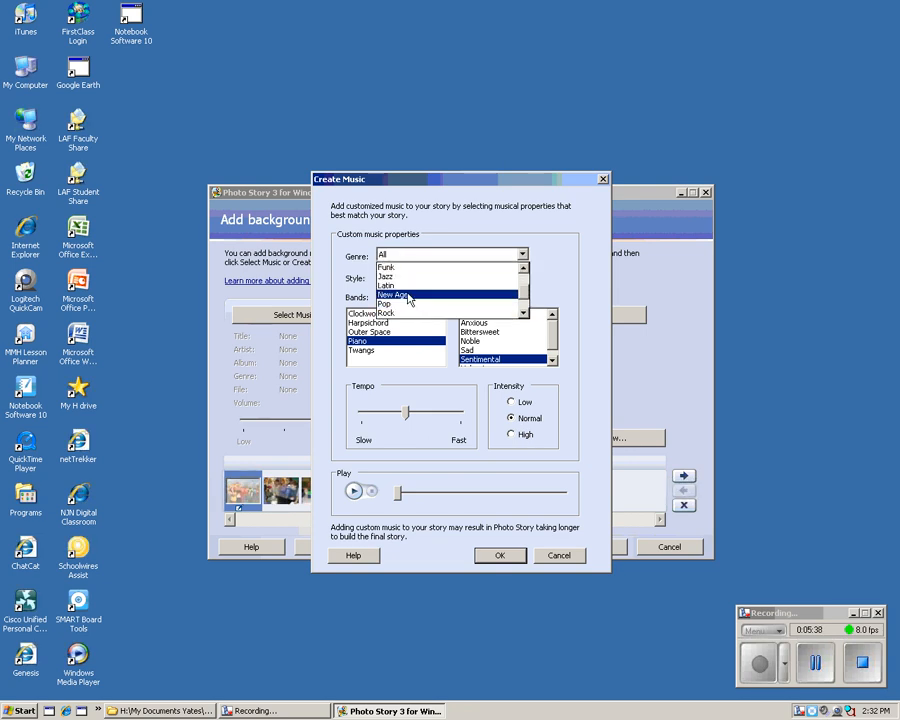
{"action": "left_click", "coordinate": [410, 296]}
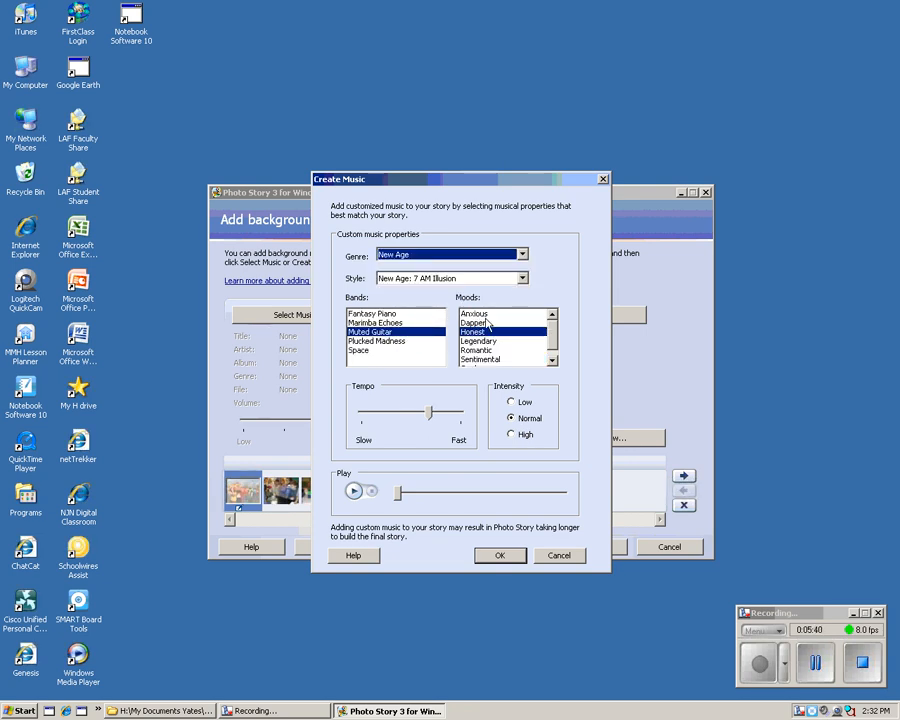
{"action": "scroll", "coordinate": [538, 364], "scroll_direction": "down", "scroll_amount": 1}
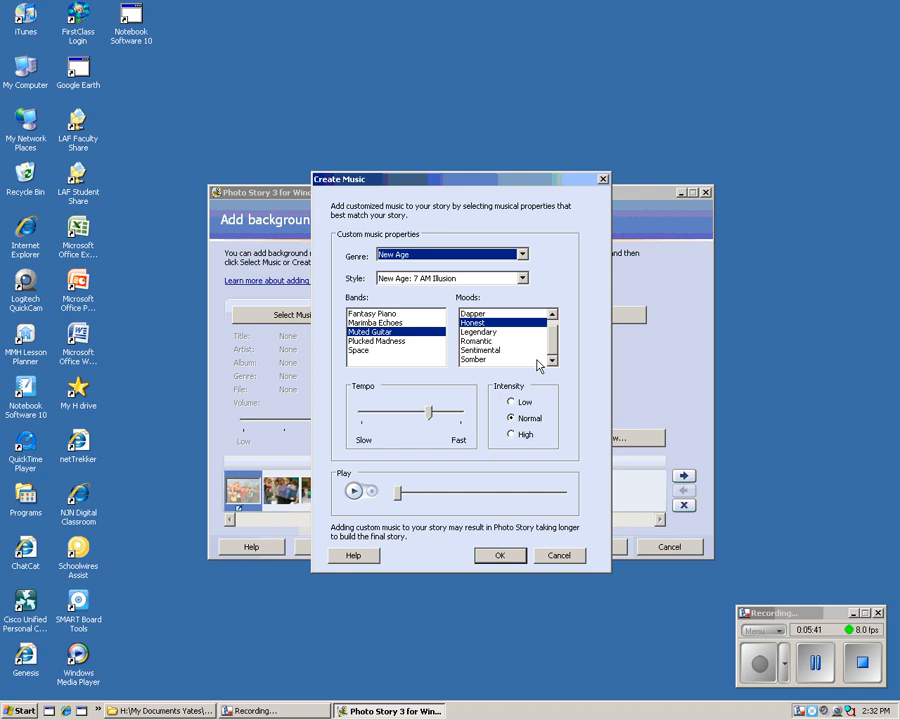
{"action": "left_click", "coordinate": [487, 333]}
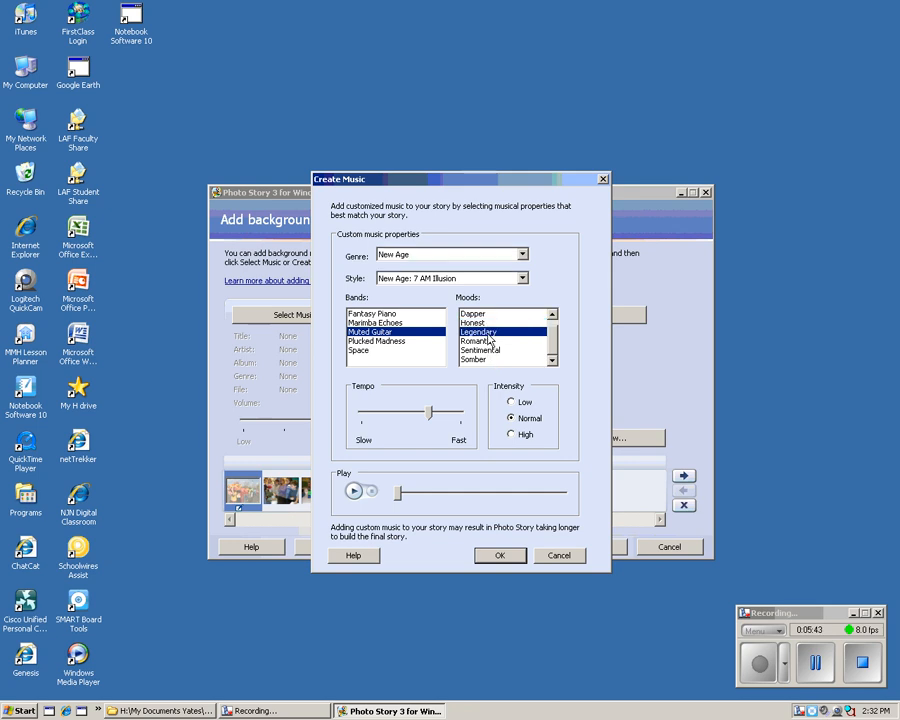
{"action": "left_click", "coordinate": [372, 315]}
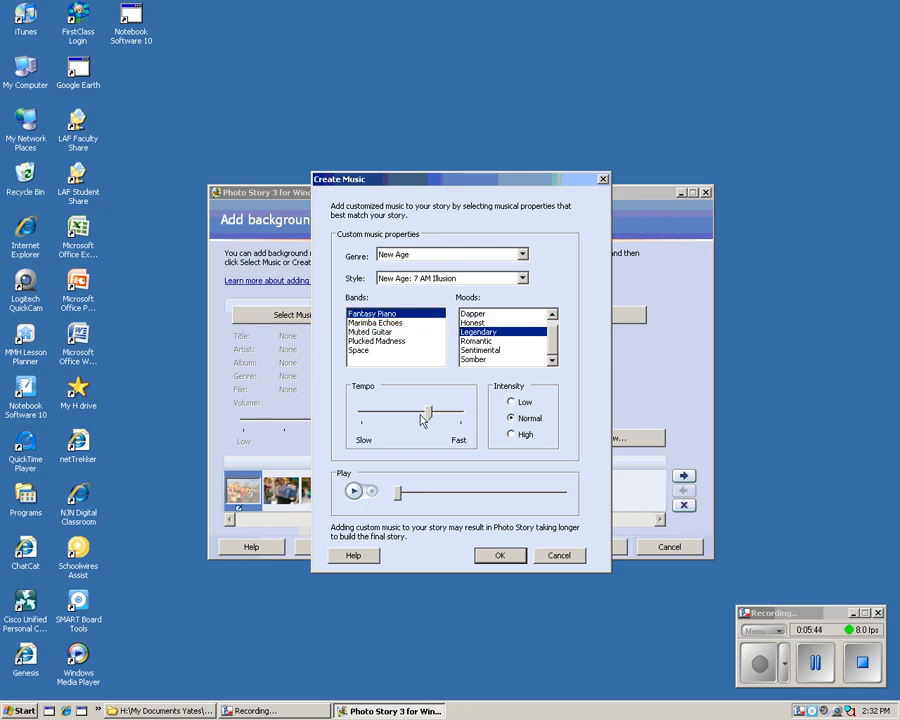
{"action": "left_click", "coordinate": [508, 555]}
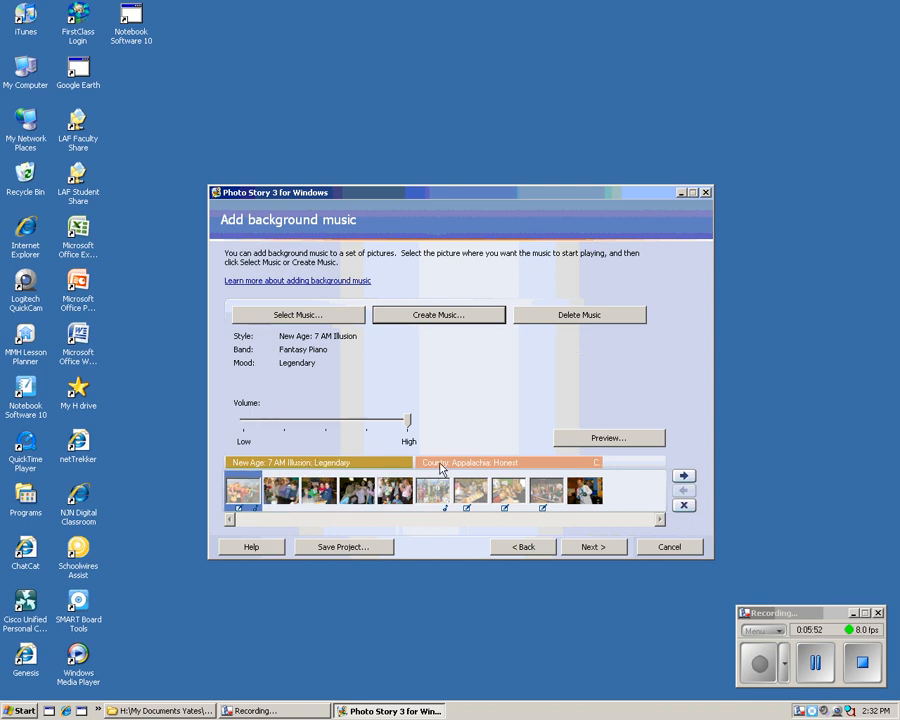
{"action": "left_click", "coordinate": [586, 550]}
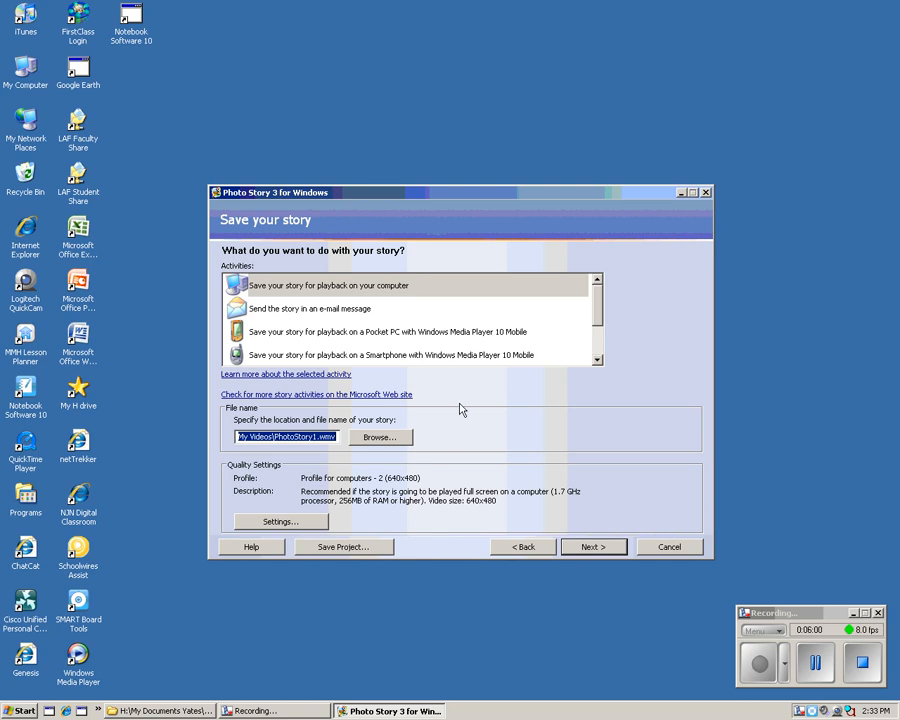
- Browse for the story's save location and open the Slideshow Photos folder inside Sample Photos on the H: drive
{"action": "left_click", "coordinate": [379, 437]}
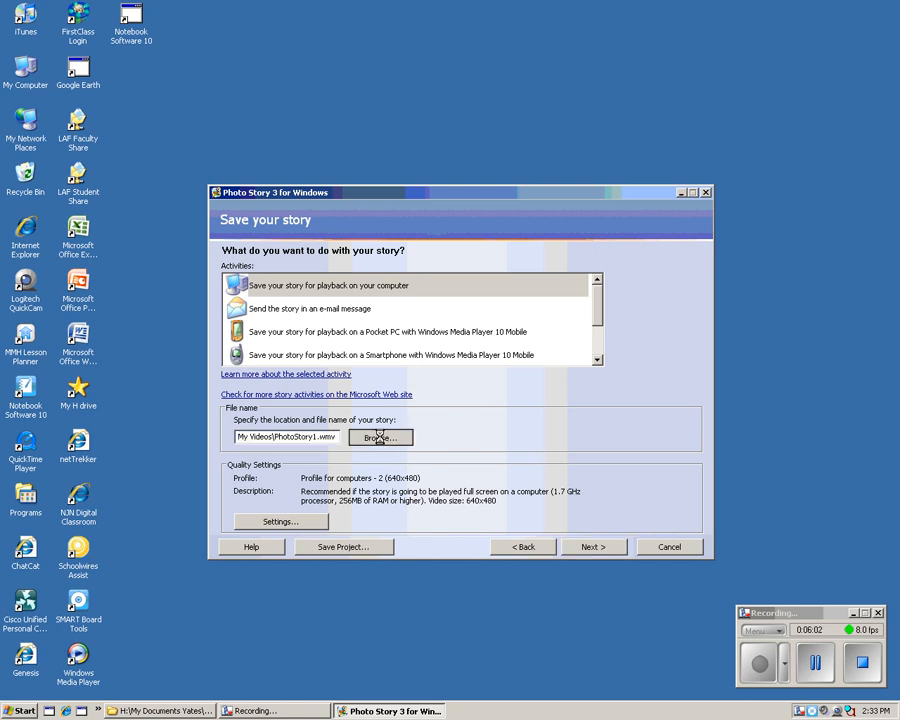
{"action": "left_click", "coordinate": [248, 352]}
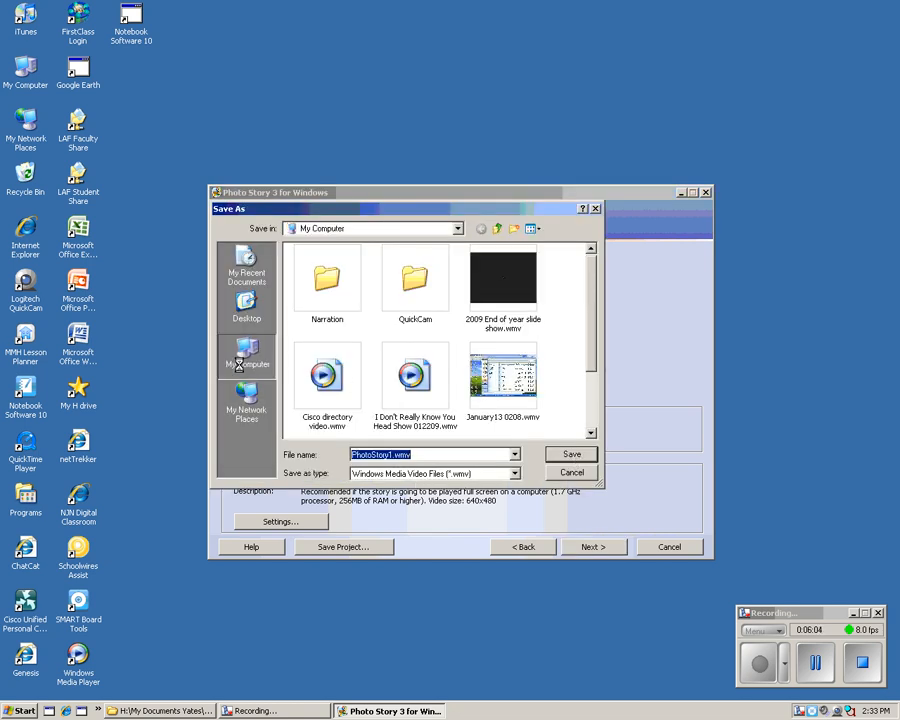
{"action": "double_click", "coordinate": [305, 272]}
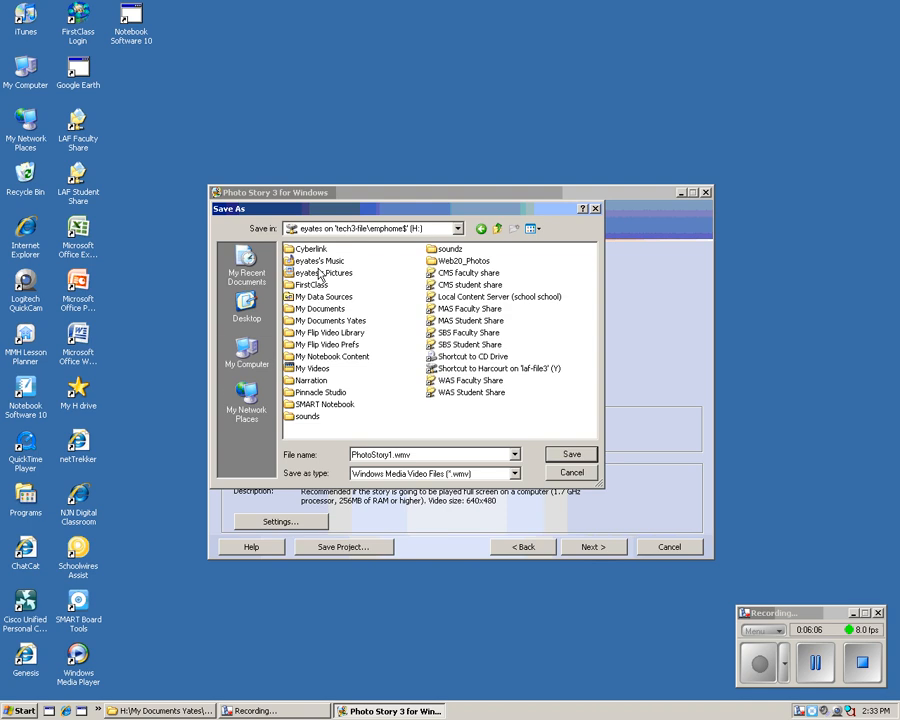
{"action": "double_click", "coordinate": [326, 321]}
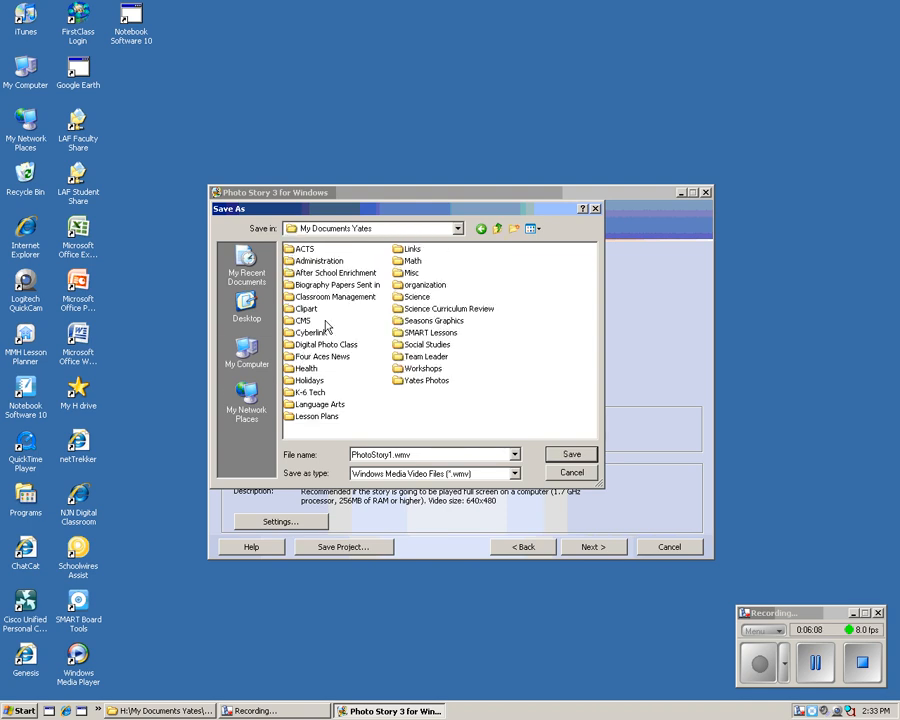
{"action": "double_click", "coordinate": [415, 380]}
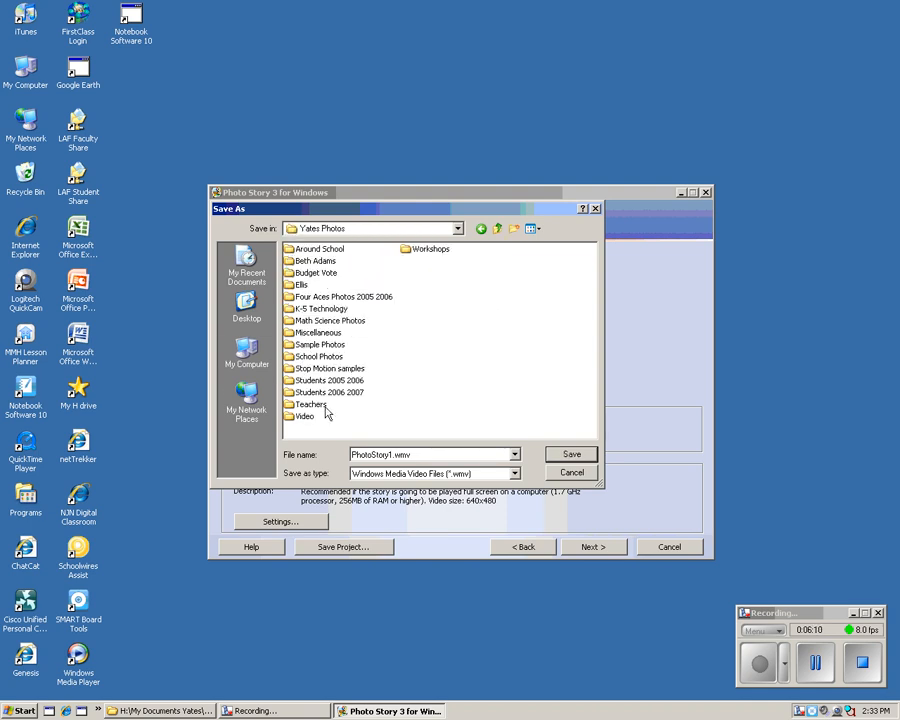
{"action": "double_click", "coordinate": [307, 345]}
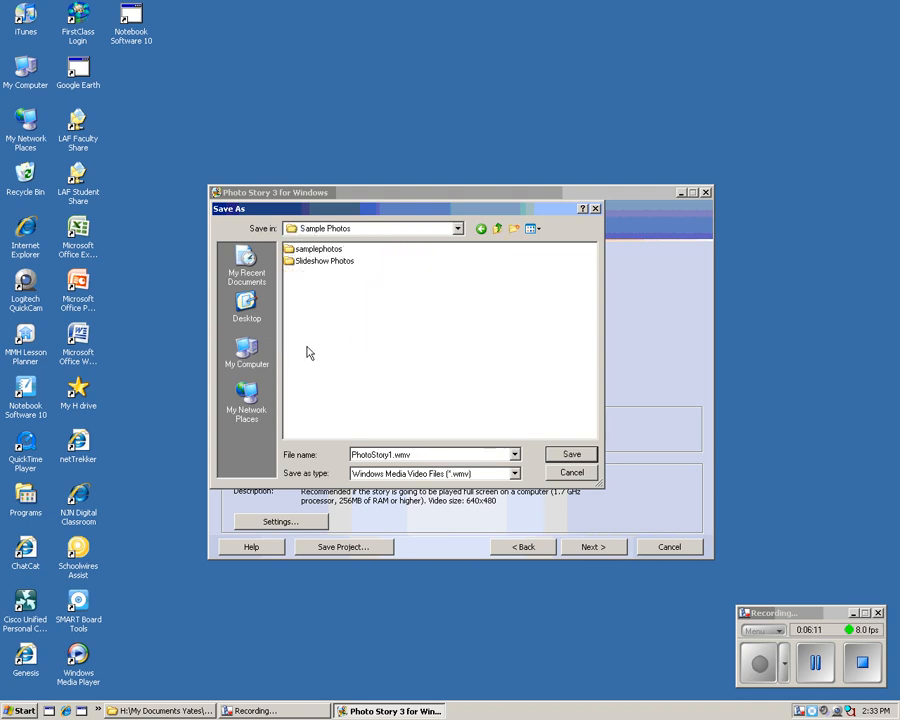
{"action": "double_click", "coordinate": [321, 261]}
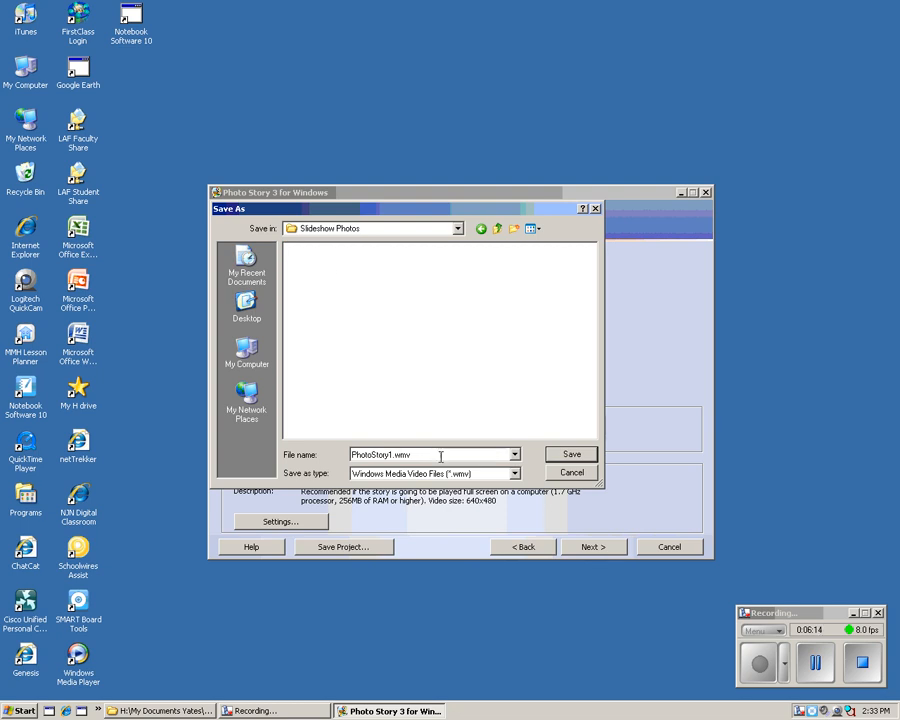
- Name the story file btsnss.wmv, save that file location, and start building the story for playback on the computer
{"action": "double_click", "coordinate": [391, 455]}
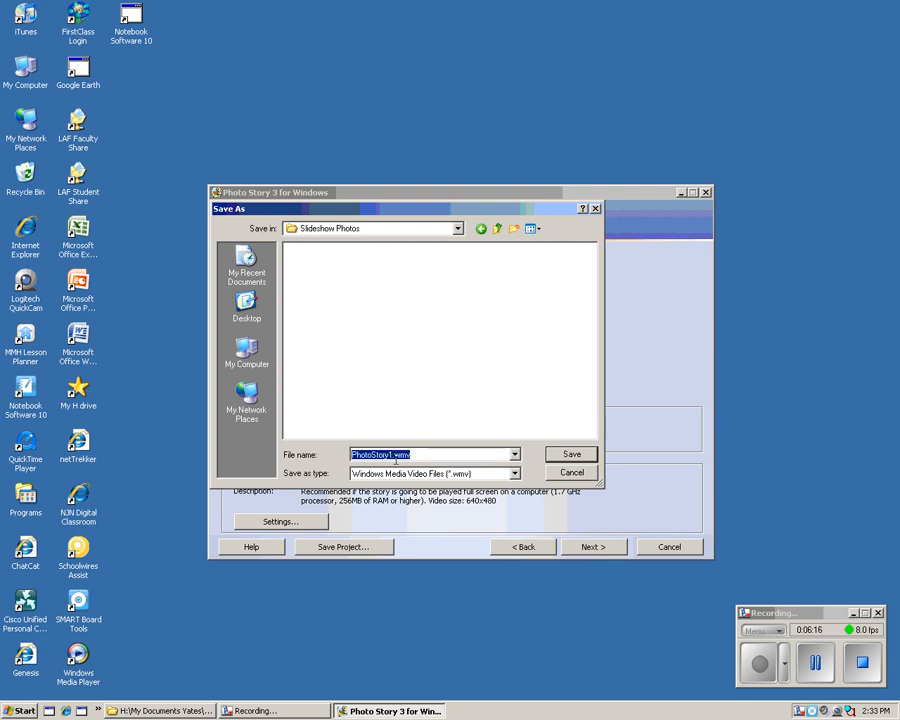
{"action": "left_click_drag", "start_coordinate": [391, 455], "coordinate": [357, 458]}
{"action": "type", "text": "blsn"}
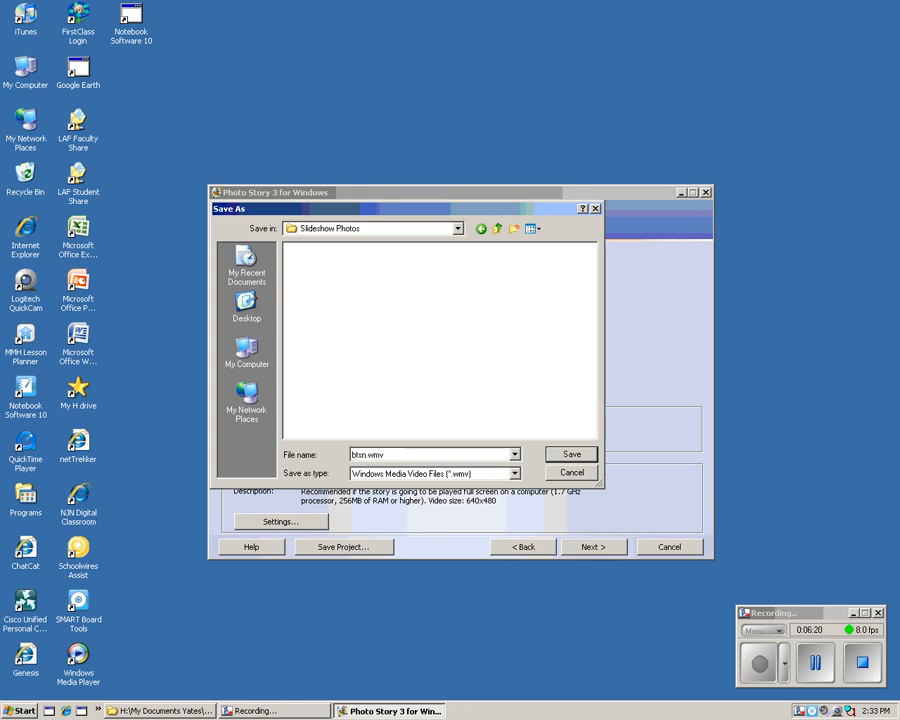
{"action": "type", "text": "ss"}
{"action": "left_click", "coordinate": [587, 458]}
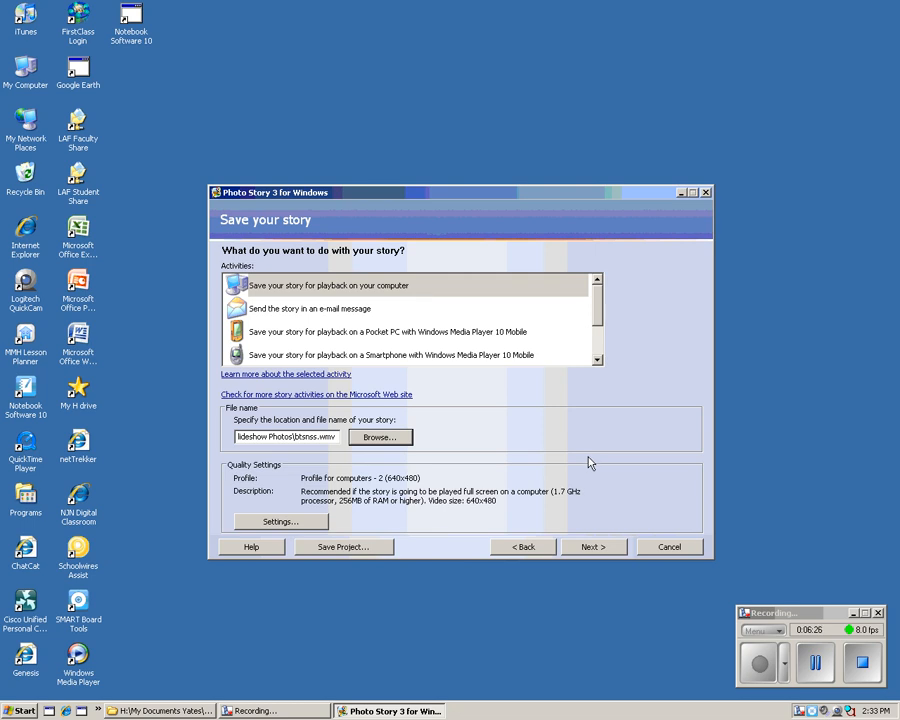
{"action": "left_click", "coordinate": [593, 548]}
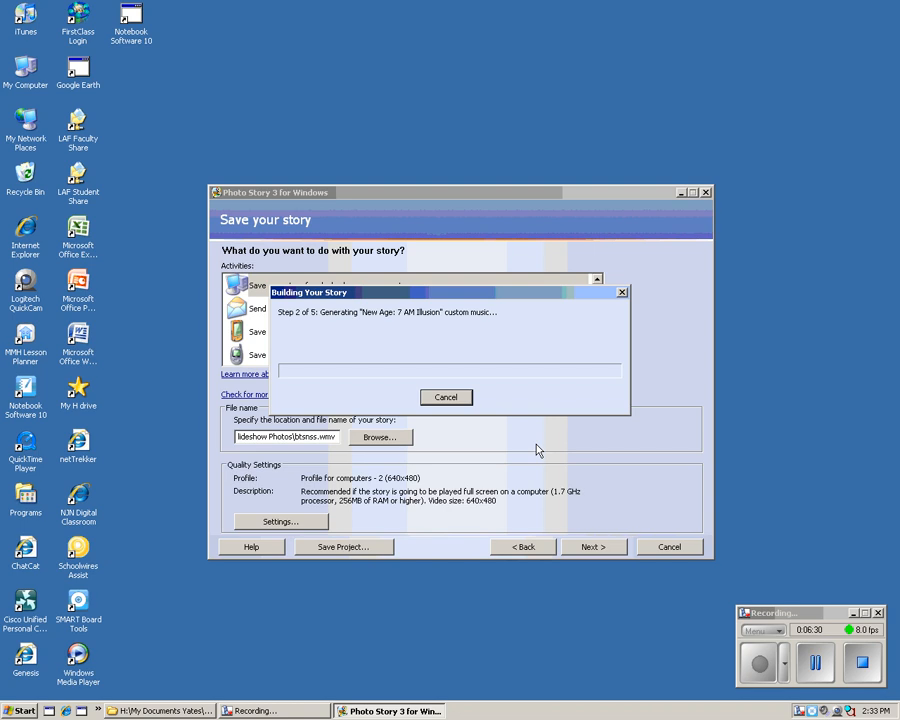